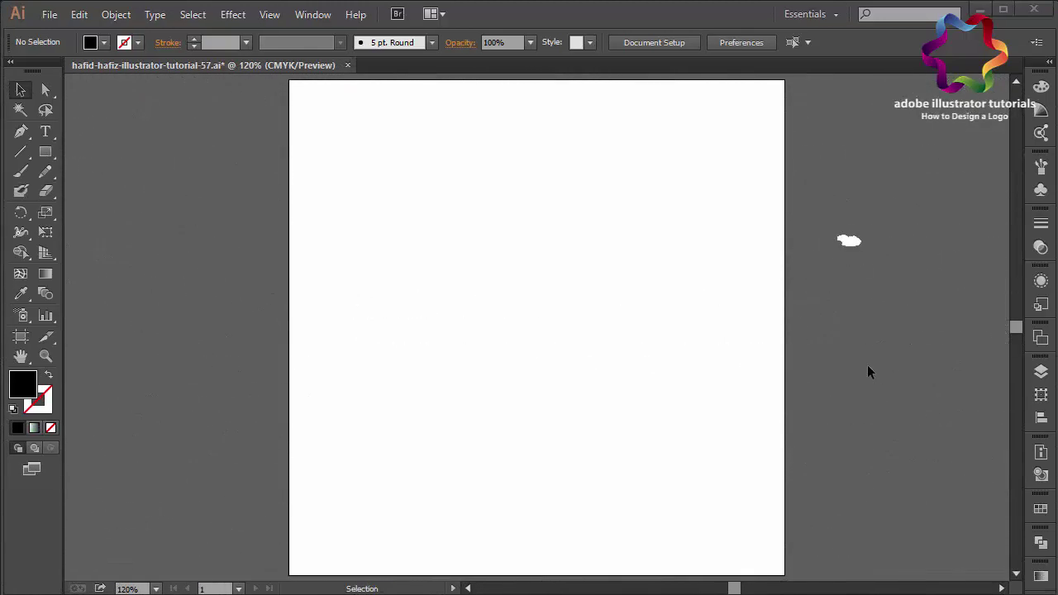
Zoom the blank tutorial-57 artboard in to 300% and pick a drawing tool.
key("ctrl+equal")
key("ctrl+equal")
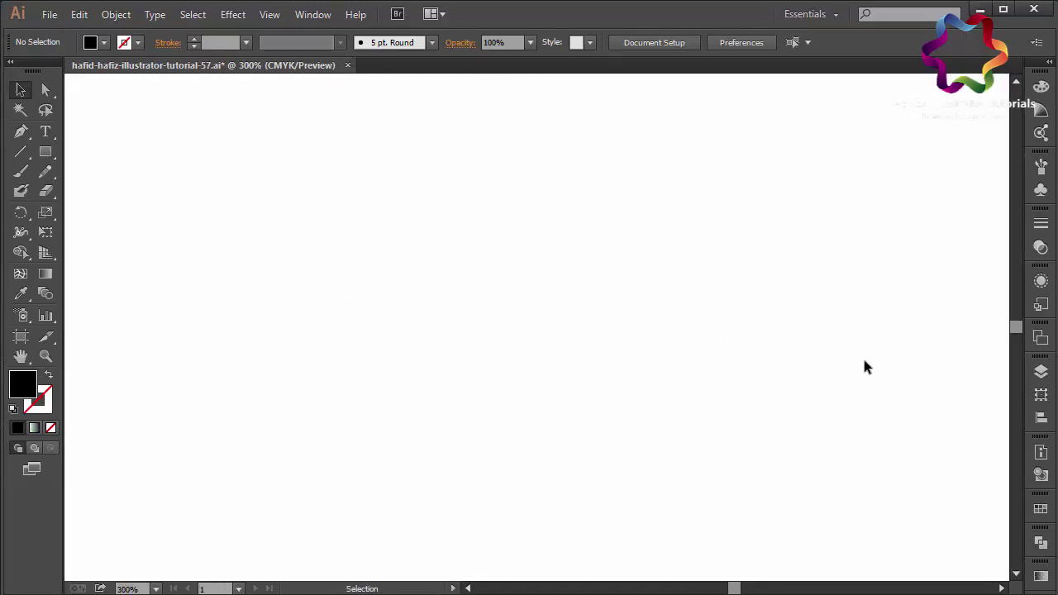
left_click(44, 154)
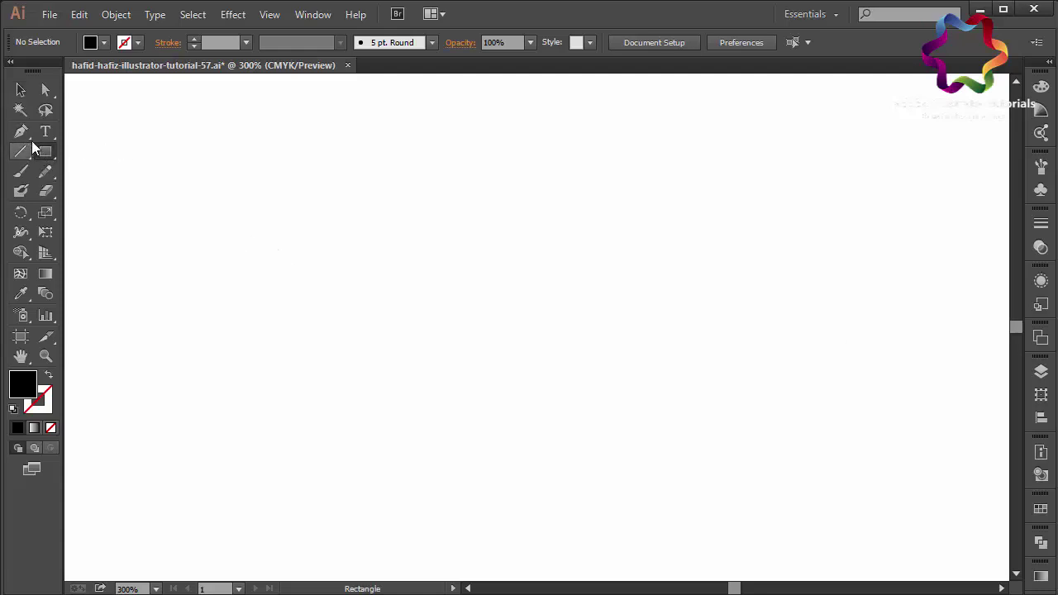
Pen-draw the three corner points of the angular A.
left_click(31, 140)
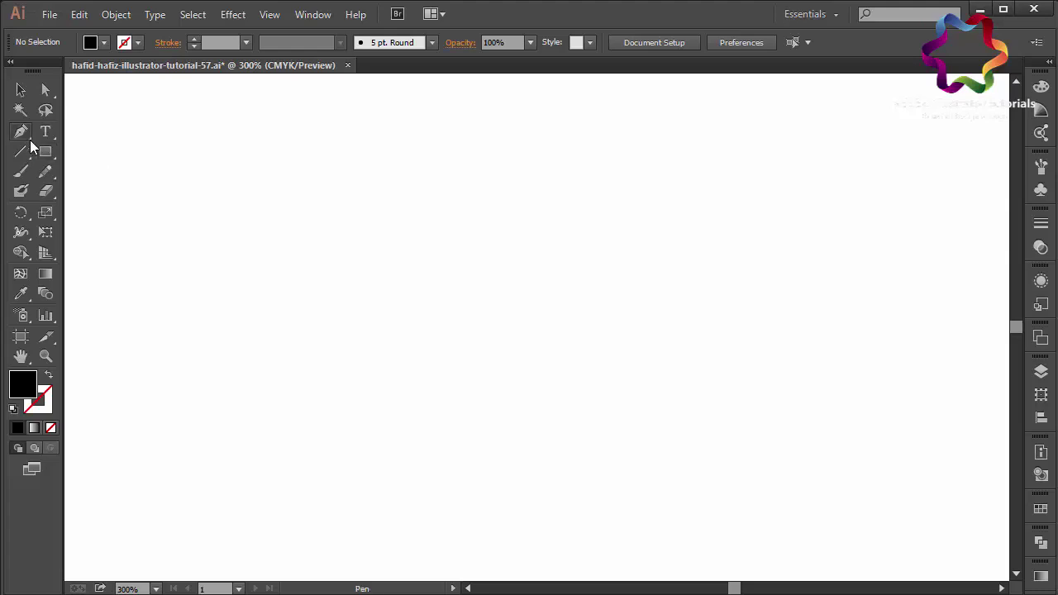
left_click(359, 381)
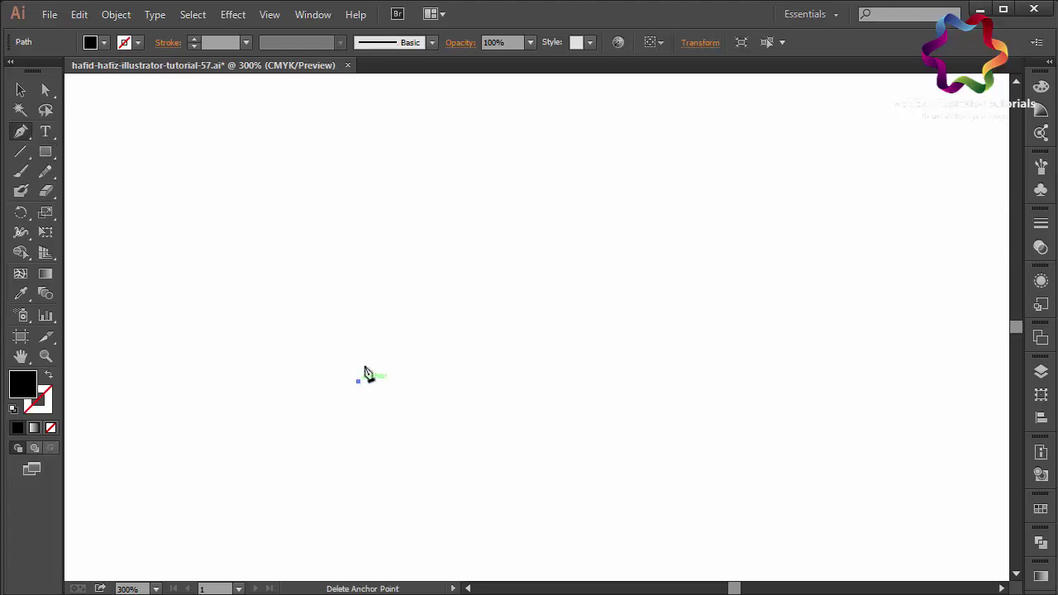
left_click(444, 164)
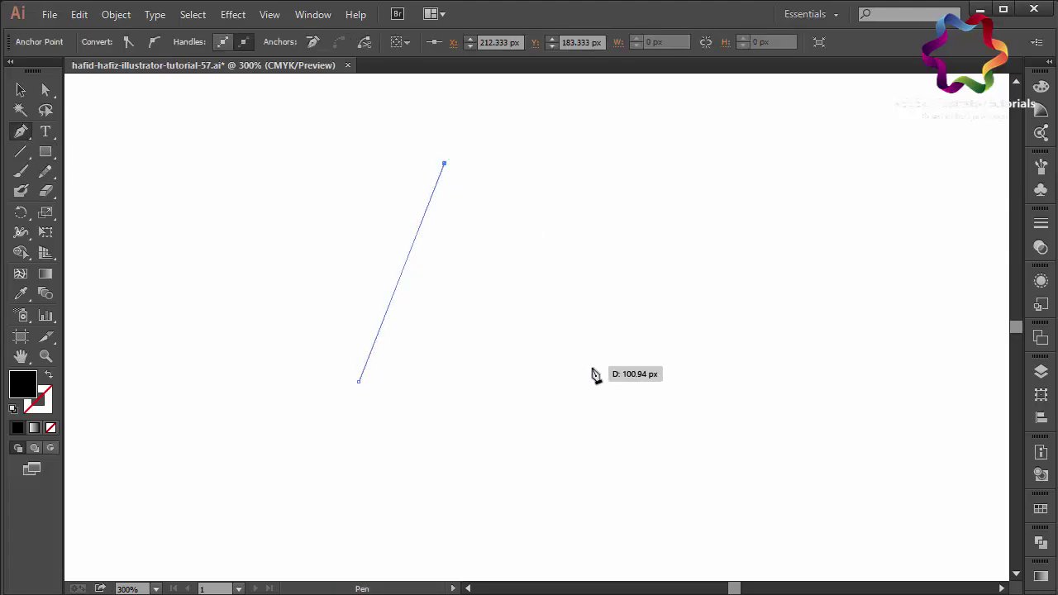
left_click(642, 448)
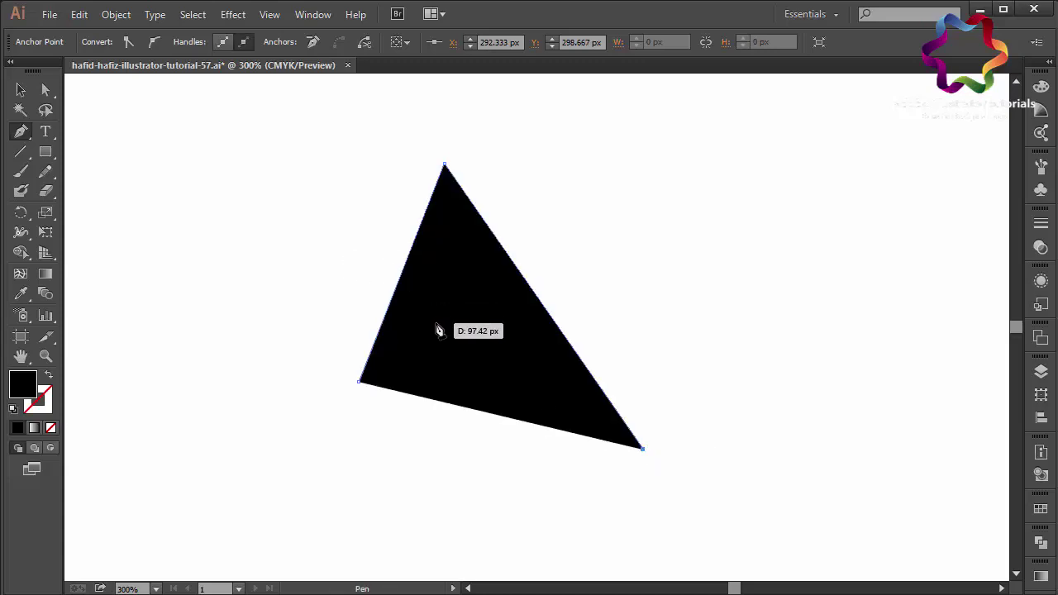
Add curved points forming the swooping arc and the A's inner hollow, closing the path.
mouse_move(319, 240)
left_mouse_down()
mouse_move(266, 210)
mouse_move(210, 146)
left_mouse_up()
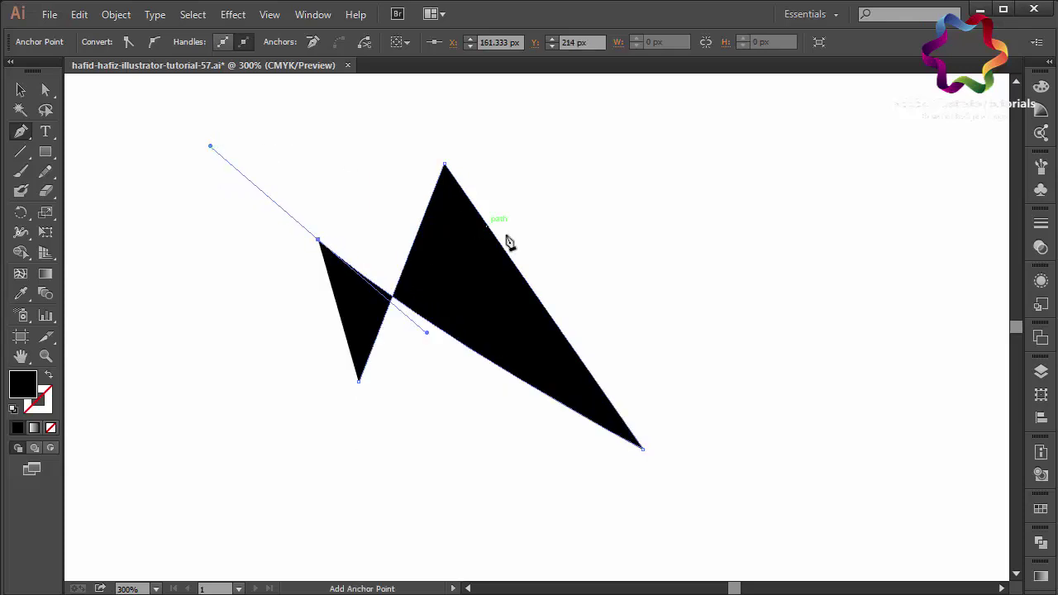
mouse_move(524, 157)
left_mouse_down()
mouse_move(749, 271)
mouse_move(777, 305)
left_mouse_up()
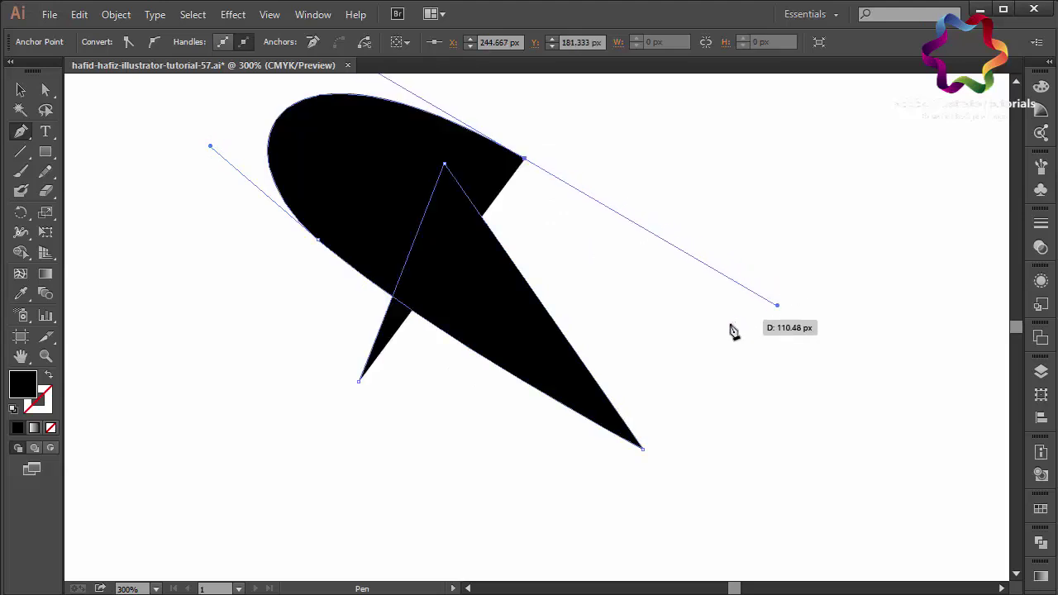
left_click(524, 157)
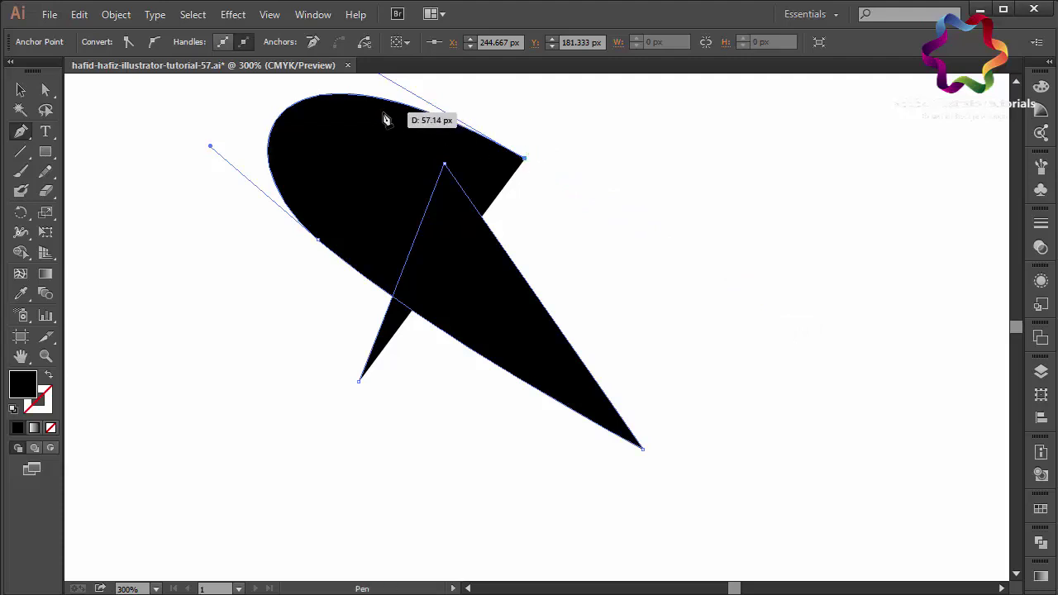
left_click_drag(304, 130, 261, 189)
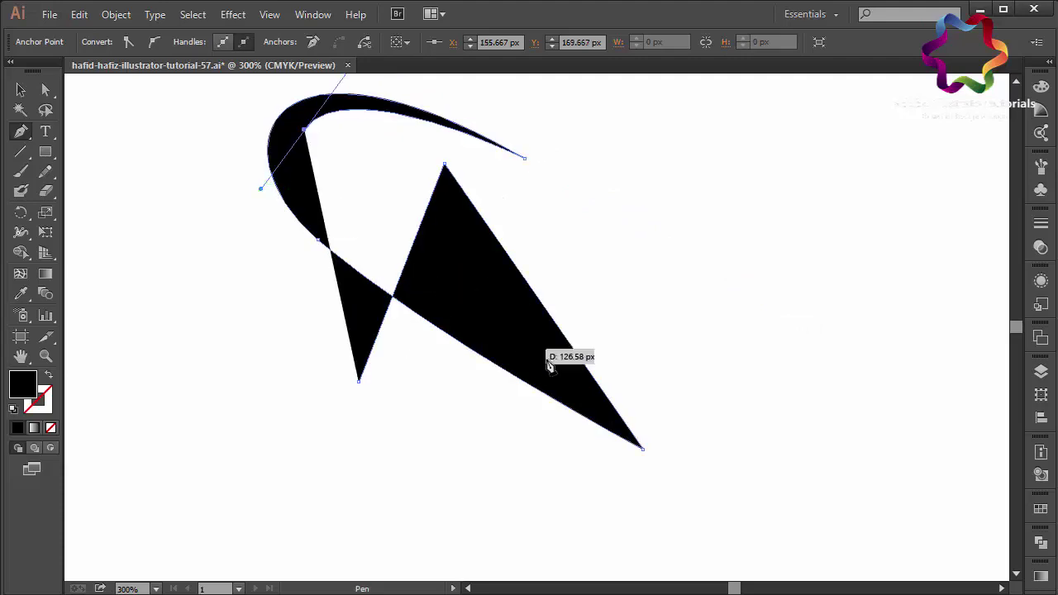
left_click_drag(606, 416, 777, 521)
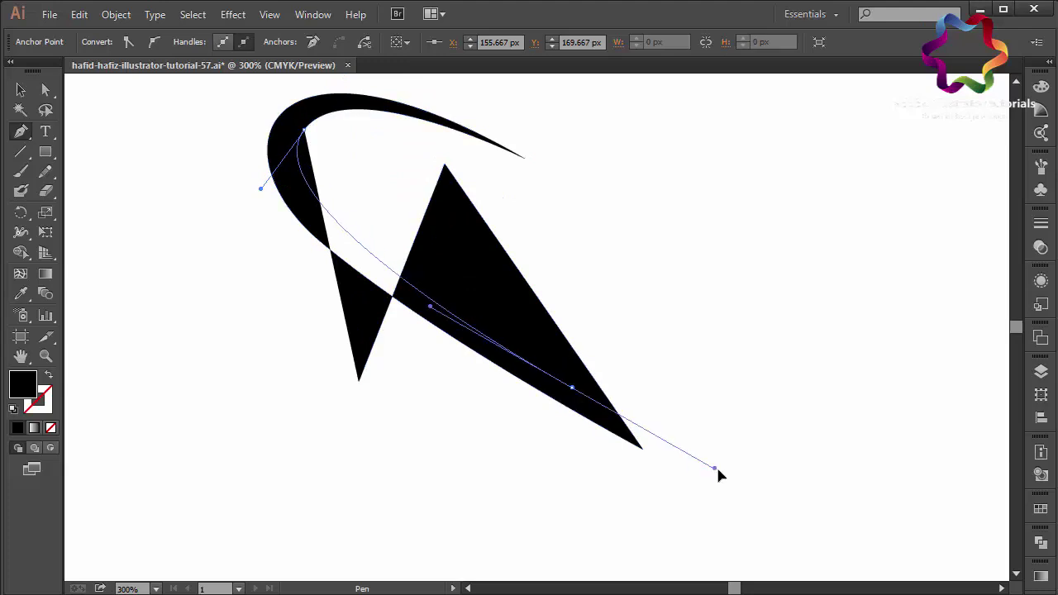
left_click(573, 388)
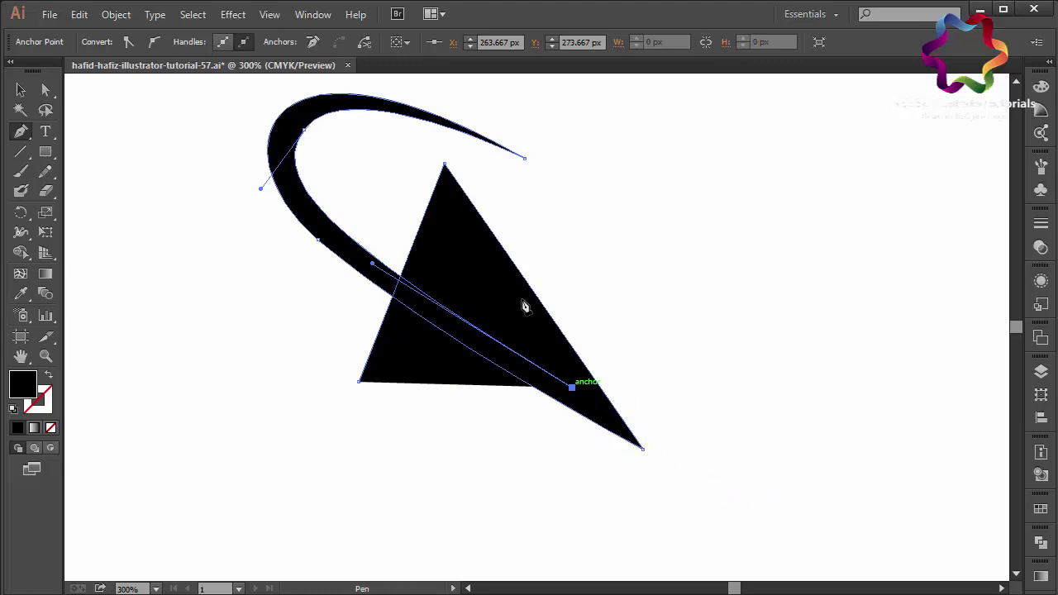
left_click(449, 206)
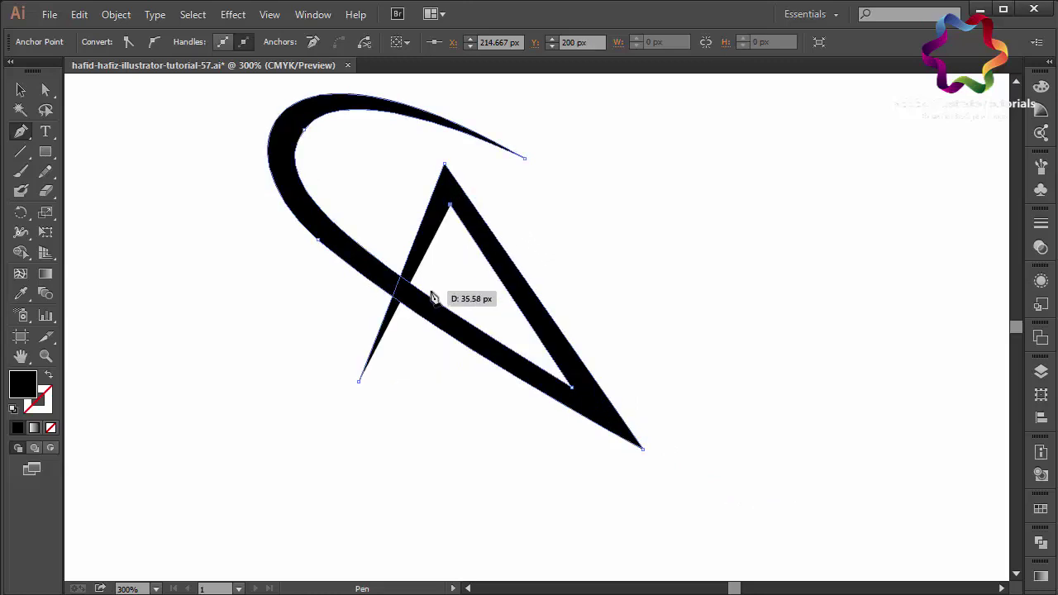
left_click(360, 383)
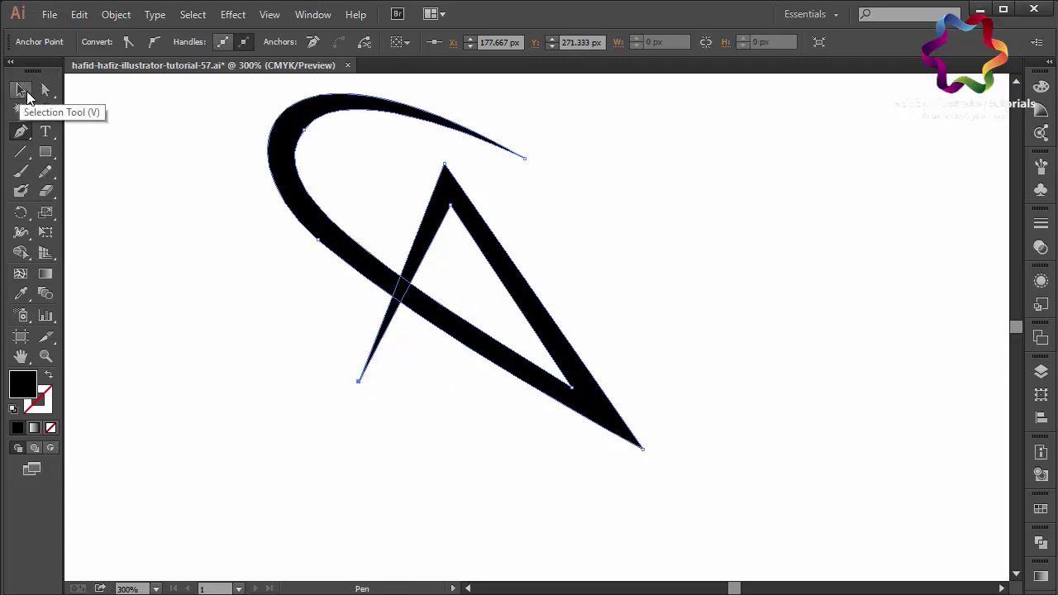
Unite the path into one shape in Pathfinder, nudge it right and down, and deselect.
left_click(23, 91)
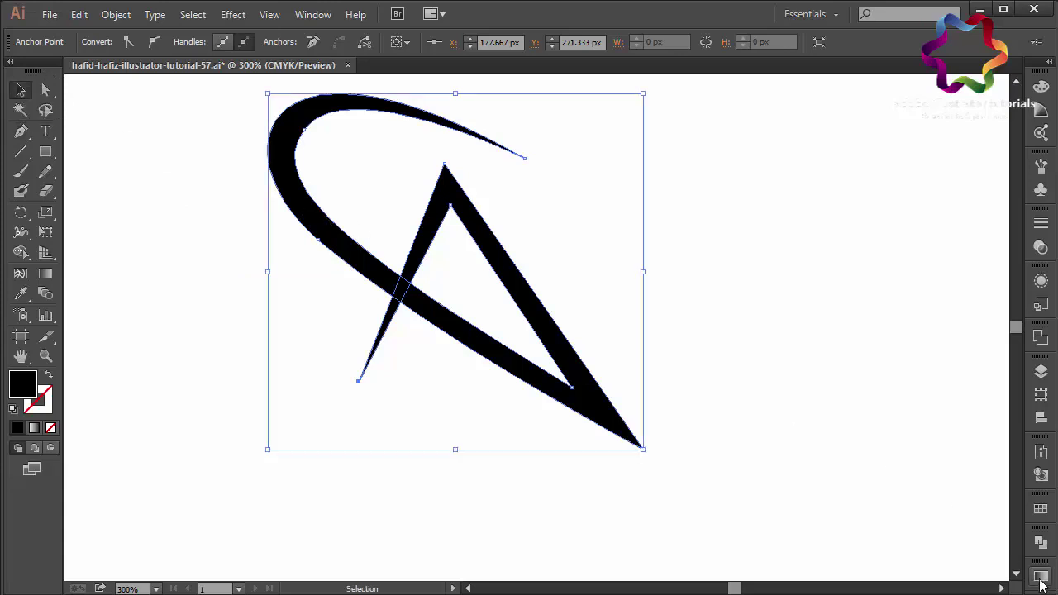
left_click(1041, 542)
left_click(846, 533)
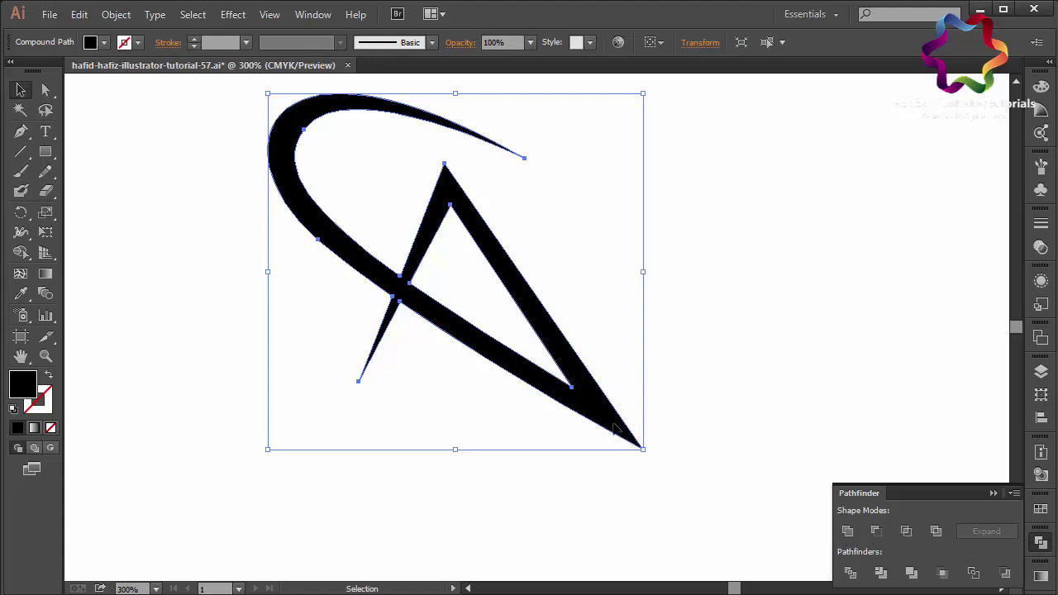
left_click_drag(613, 430, 633, 475)
left_click(783, 401)
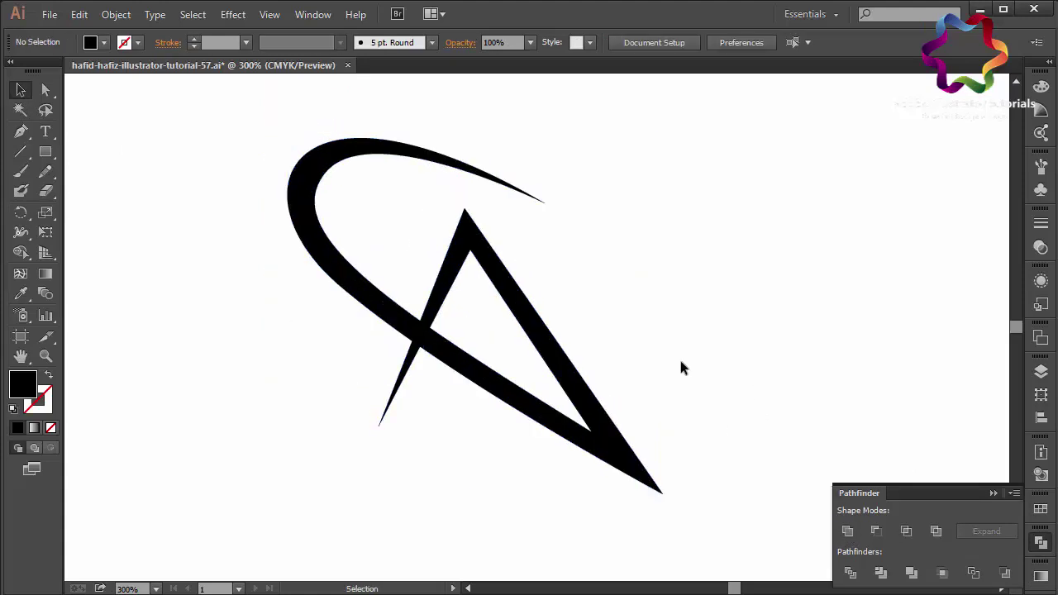
Add four anchor points along the arc's lower edge.
left_click(21, 135)
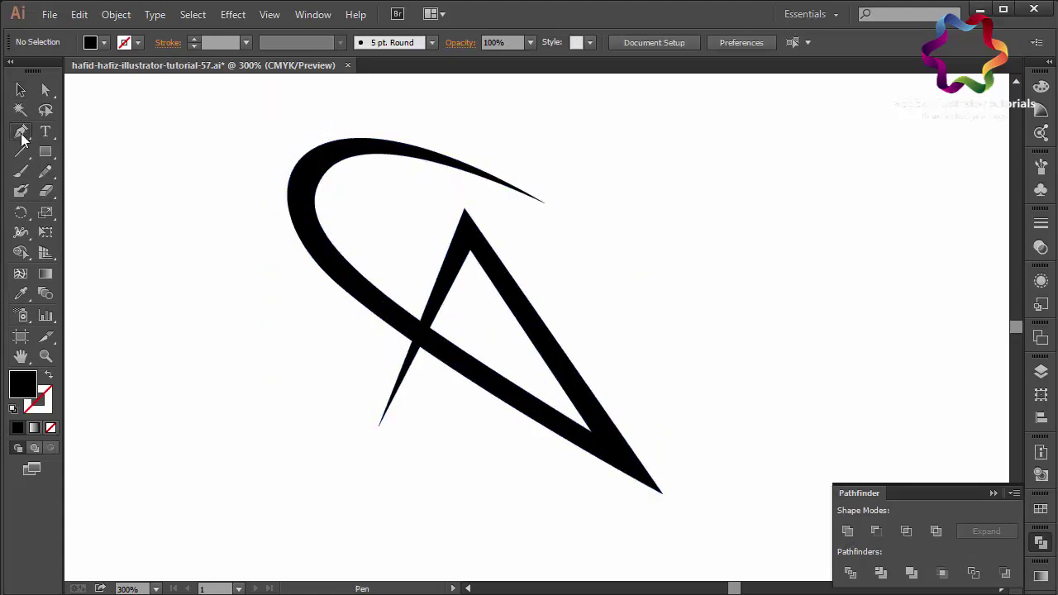
left_click(381, 291)
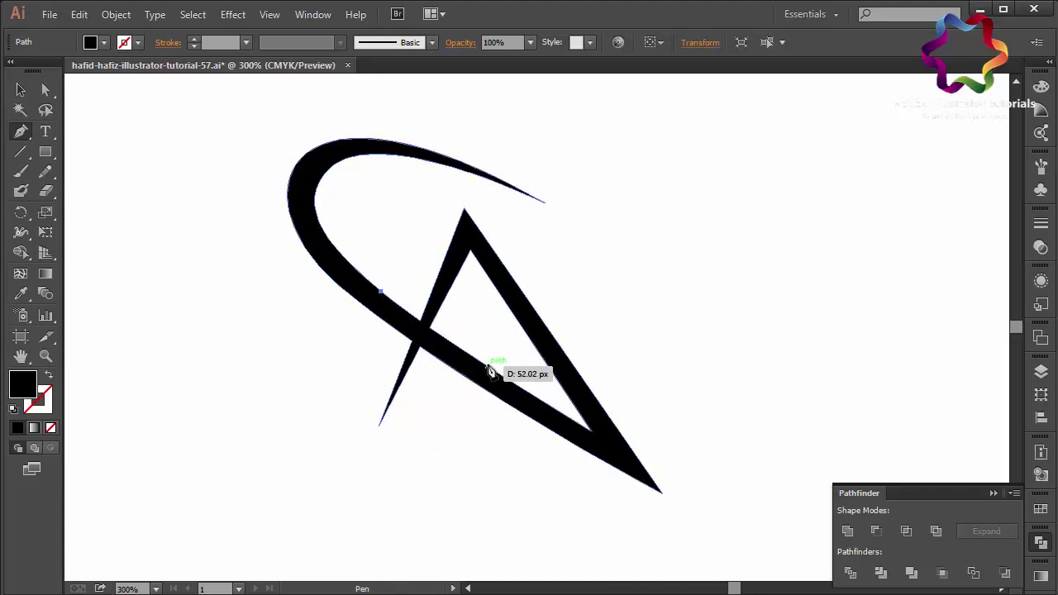
left_click(437, 334)
left_click(487, 366)
left_click(535, 398)
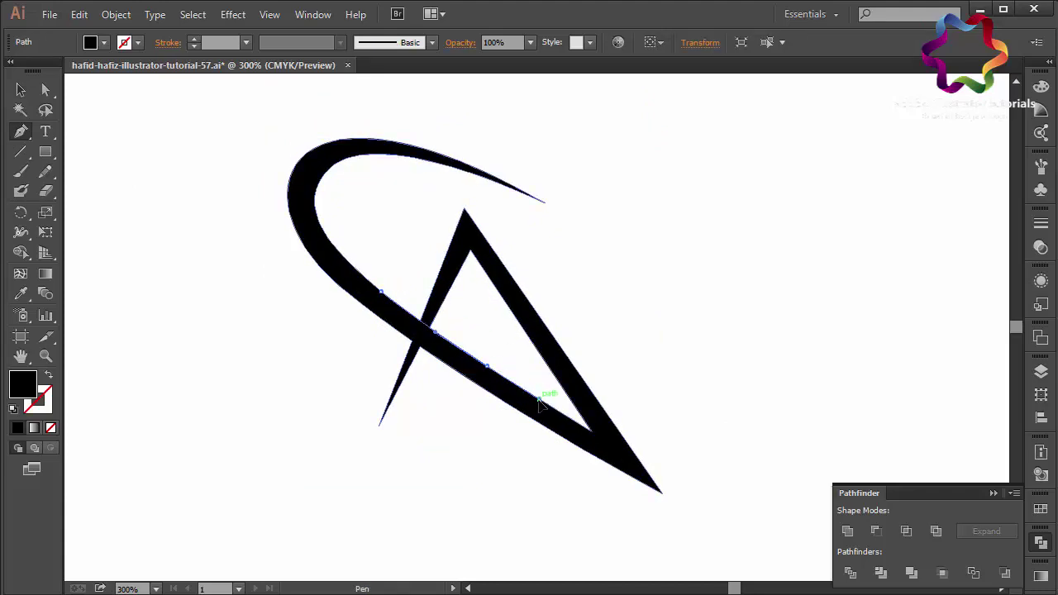
Pen-draw a slanted curved wedge over the A's left leg along the arc.
left_click_drag(486, 366, 488, 352)
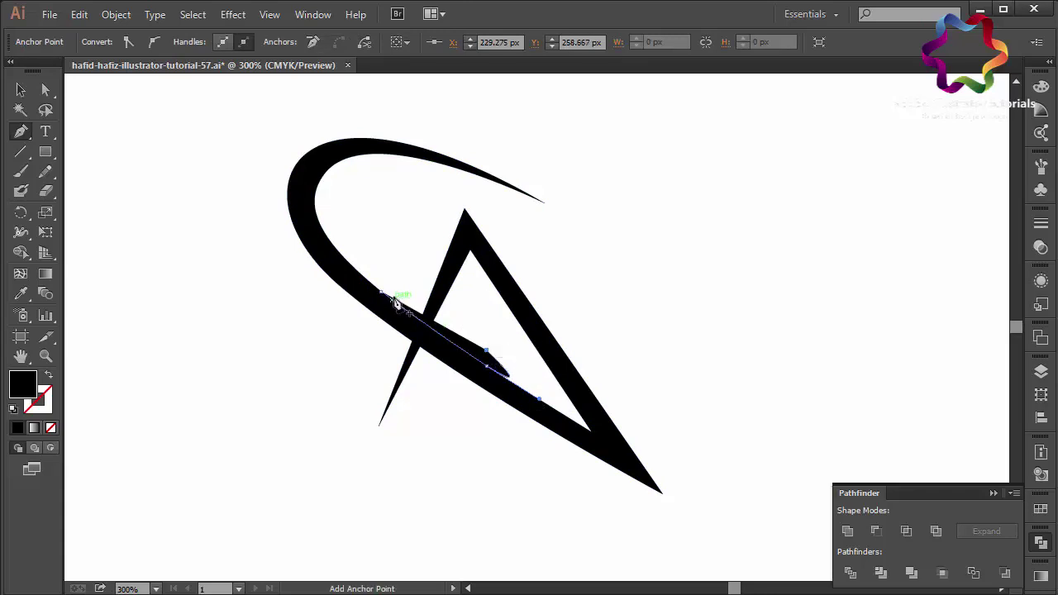
left_click_drag(396, 304, 391, 277)
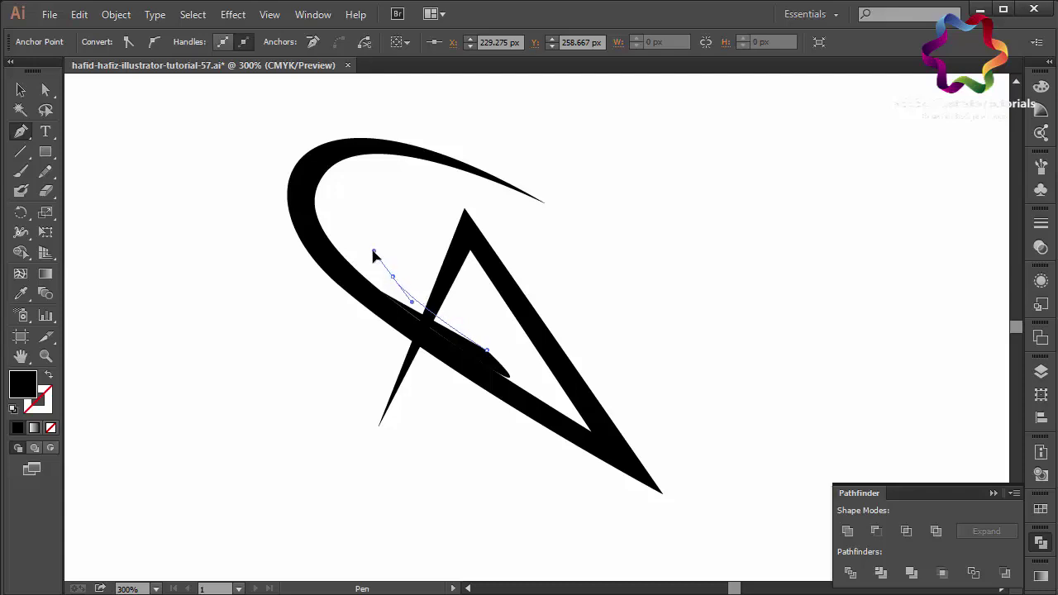
left_click(377, 267, "ctrl")
mouse_move(382, 287)
left_mouse_down()
mouse_move(390, 280)
mouse_move(369, 251)
left_mouse_up()
left_click_drag(389, 296, 385, 284)
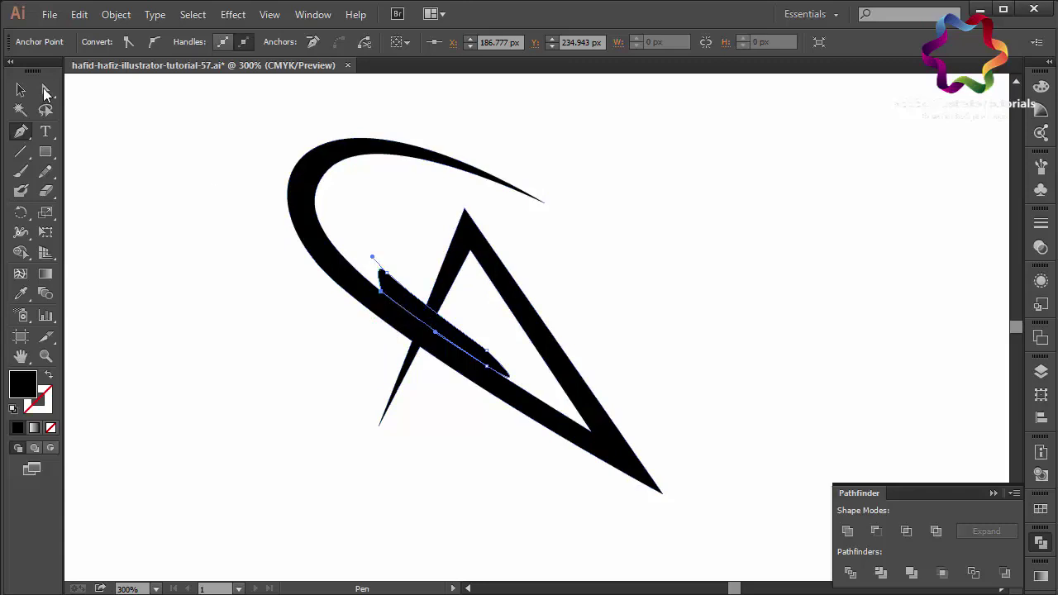
Select the logo and wedge and subtract the wedge with Minus Front.
left_click(21, 89)
left_click_drag(198, 207, 591, 402)
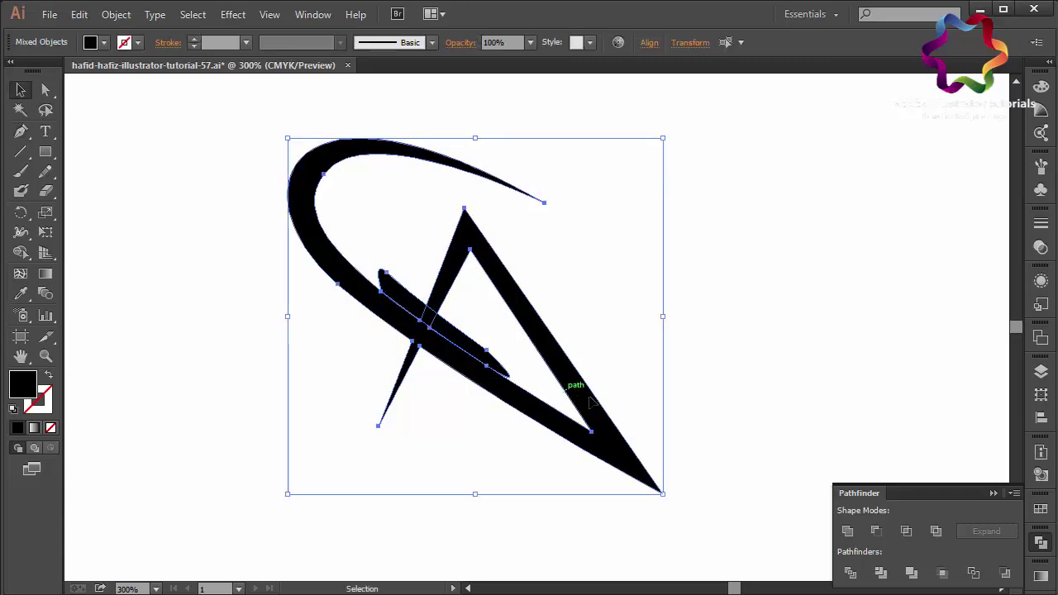
left_click(876, 530)
left_click(576, 533)
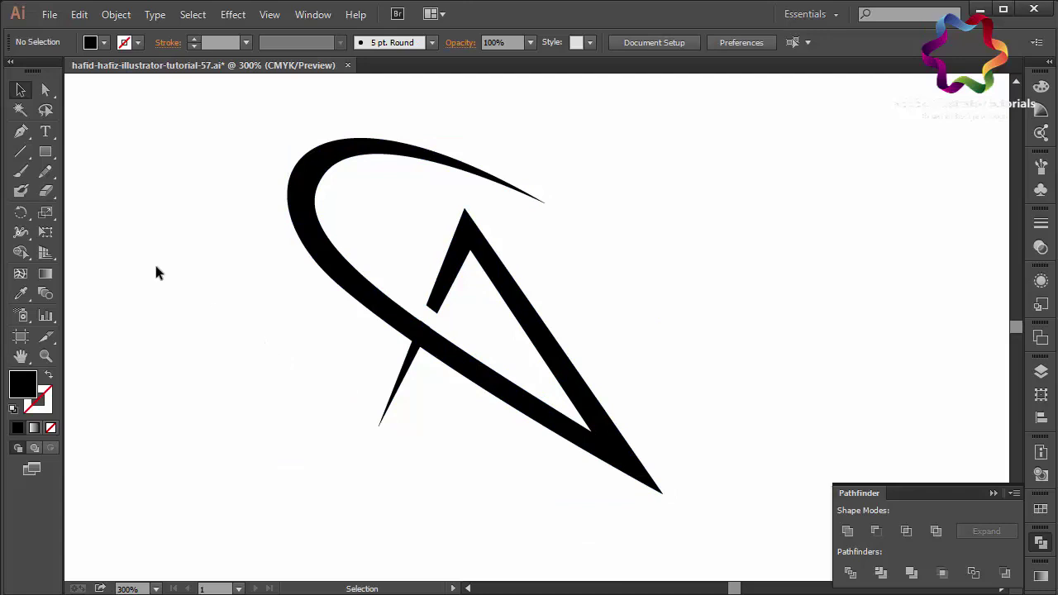
Pen-draw a thin curved tail from the cut leg's corner up inside the arc, then deselect.
left_click(21, 132)
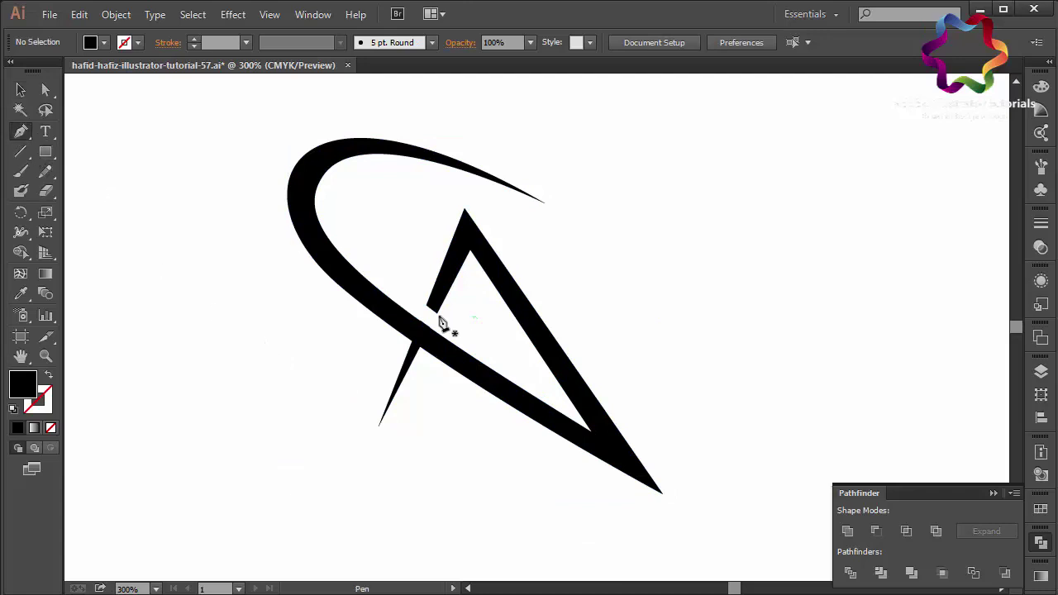
left_click(435, 312)
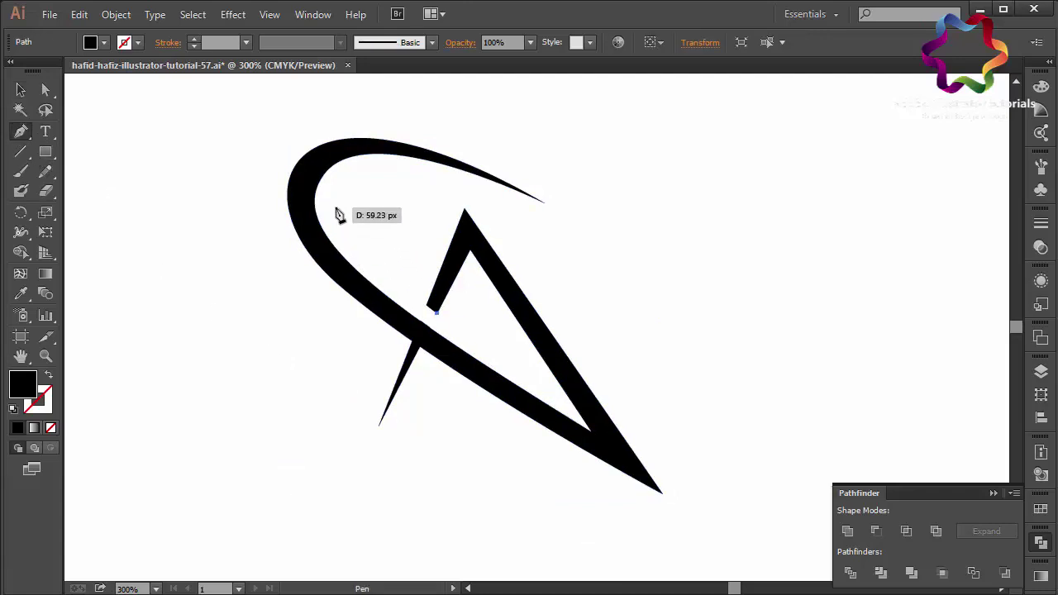
mouse_move(334, 248)
left_mouse_down()
mouse_move(345, 176)
mouse_move(336, 171)
left_mouse_up()
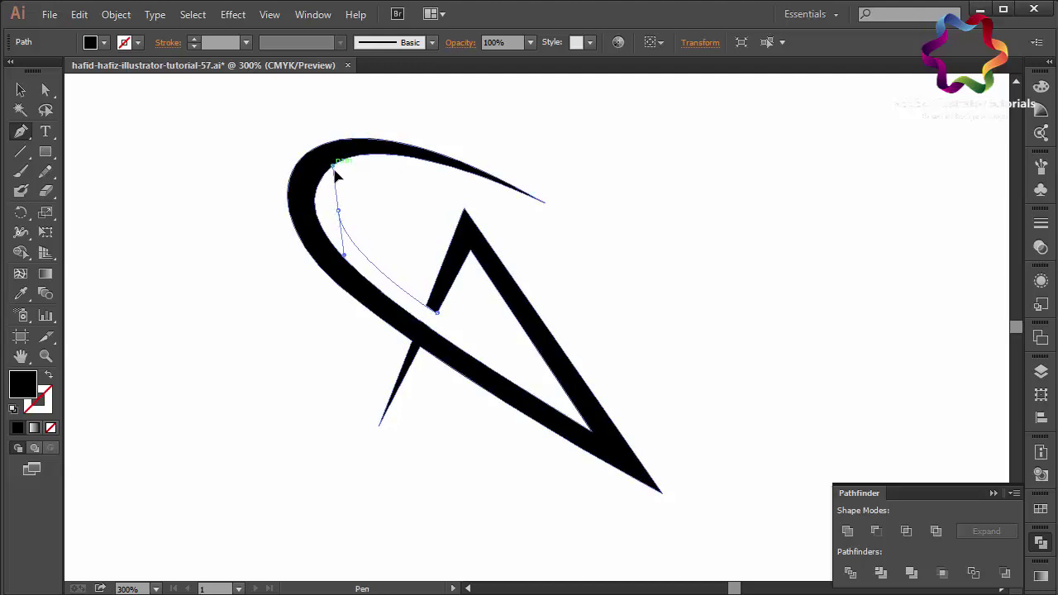
left_click(339, 213)
mouse_move(438, 308)
left_mouse_down()
mouse_move(456, 307)
mouse_move(533, 368)
mouse_move(438, 311)
left_mouse_up()
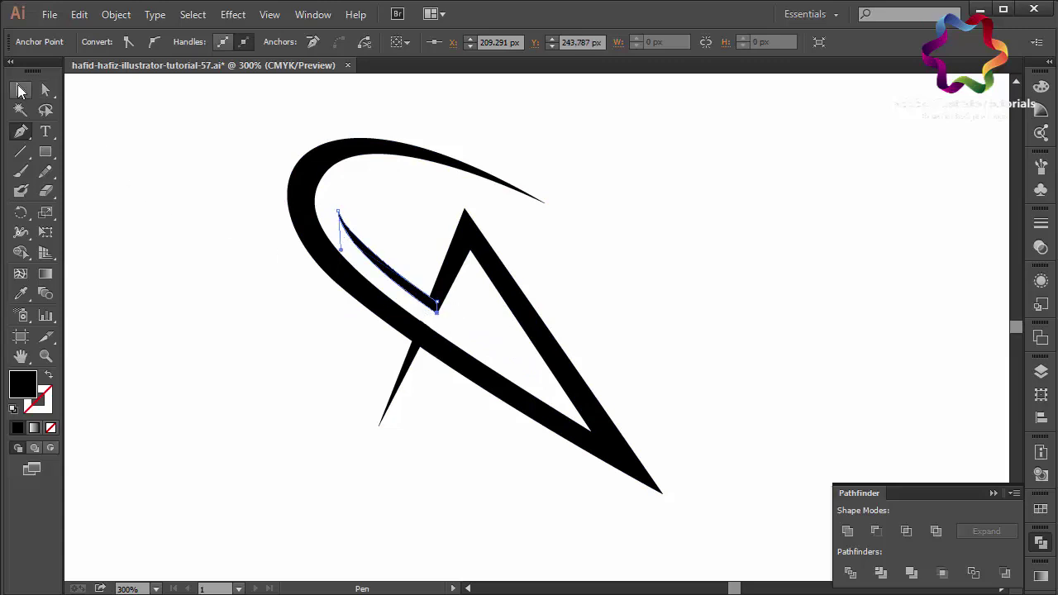
left_click(21, 91)
left_click(137, 174)
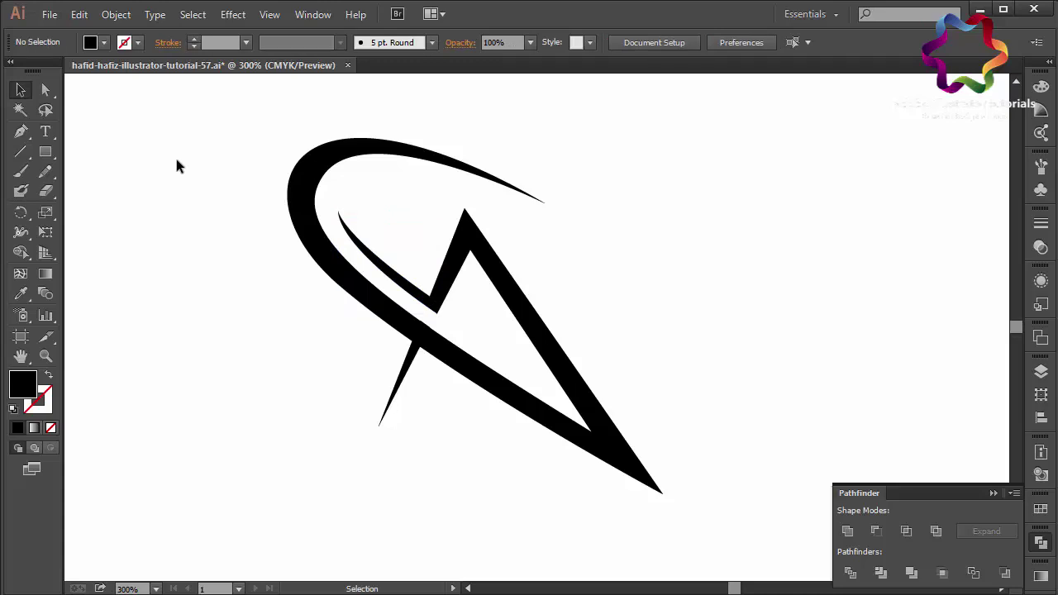
key("ctrl+plus")
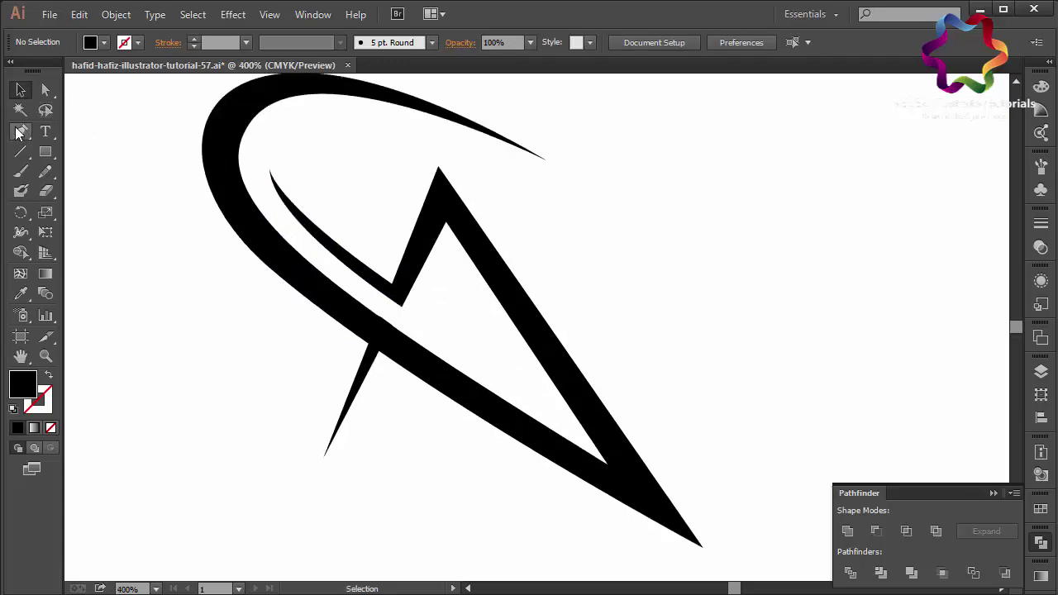
Pen-draw a thin filler shape along the arc's lower edge where it crosses the A.
left_click(20, 132)
left_click(262, 213)
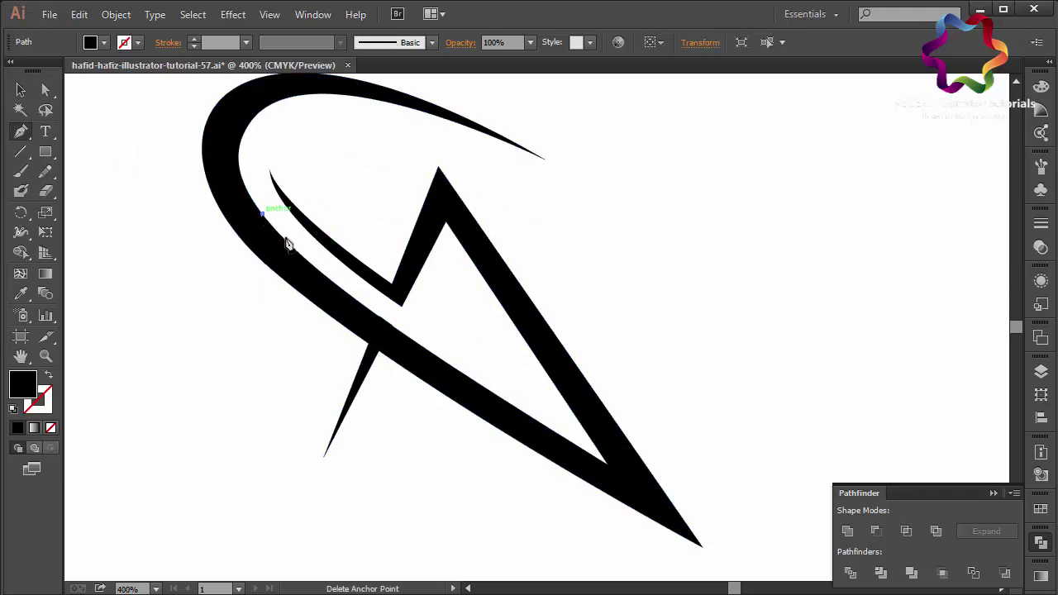
left_click_drag(453, 367, 616, 476)
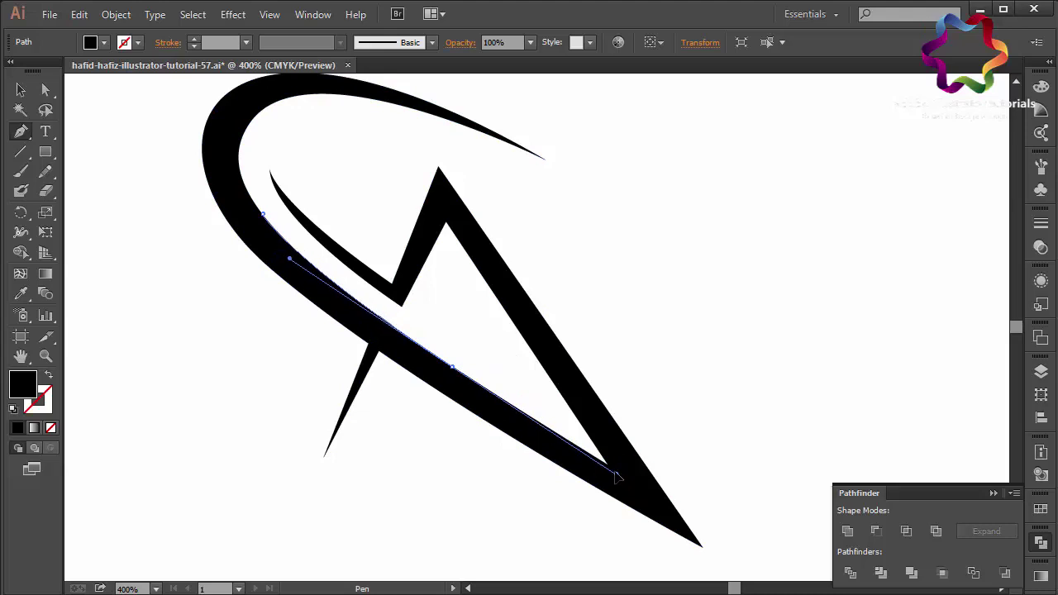
left_click(617, 474)
left_click_drag(447, 350, 297, 242)
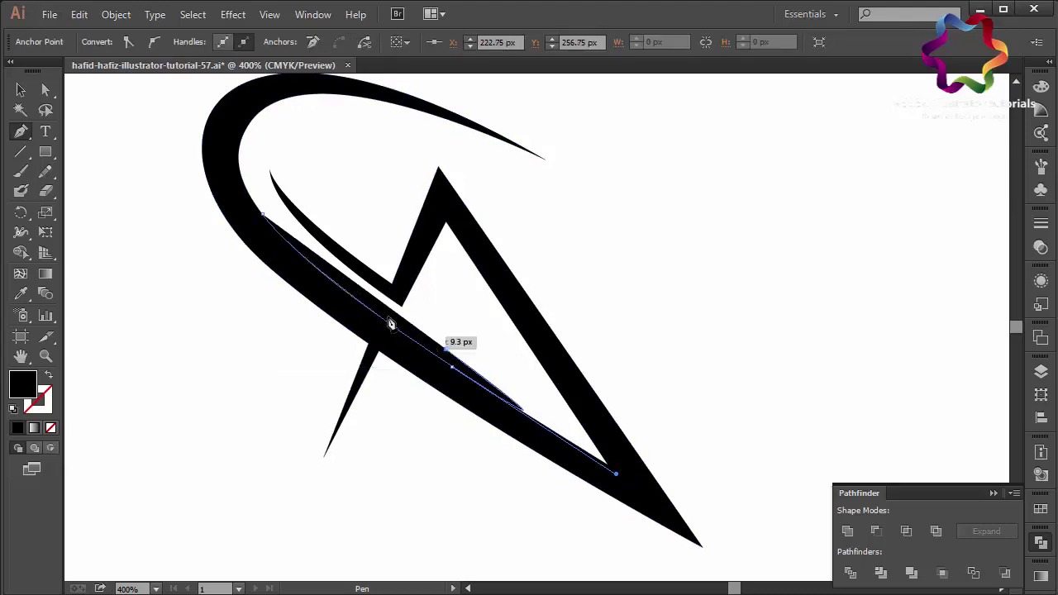
left_click(295, 238)
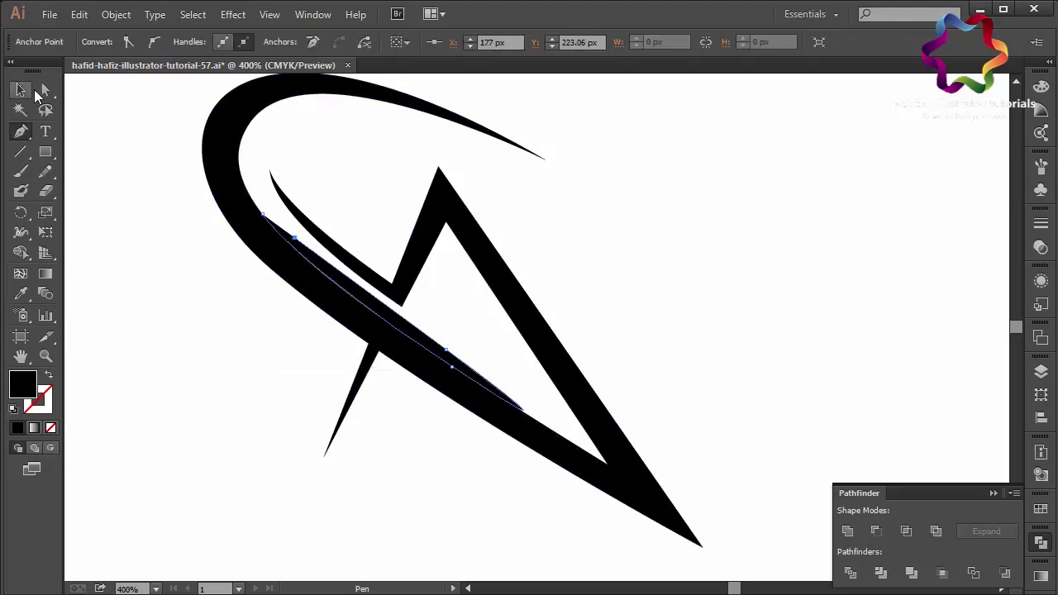
Select all artwork, combine the filler with the logo in Pathfinder, and deselect.
left_click(26, 91)
key("ctrl+a")
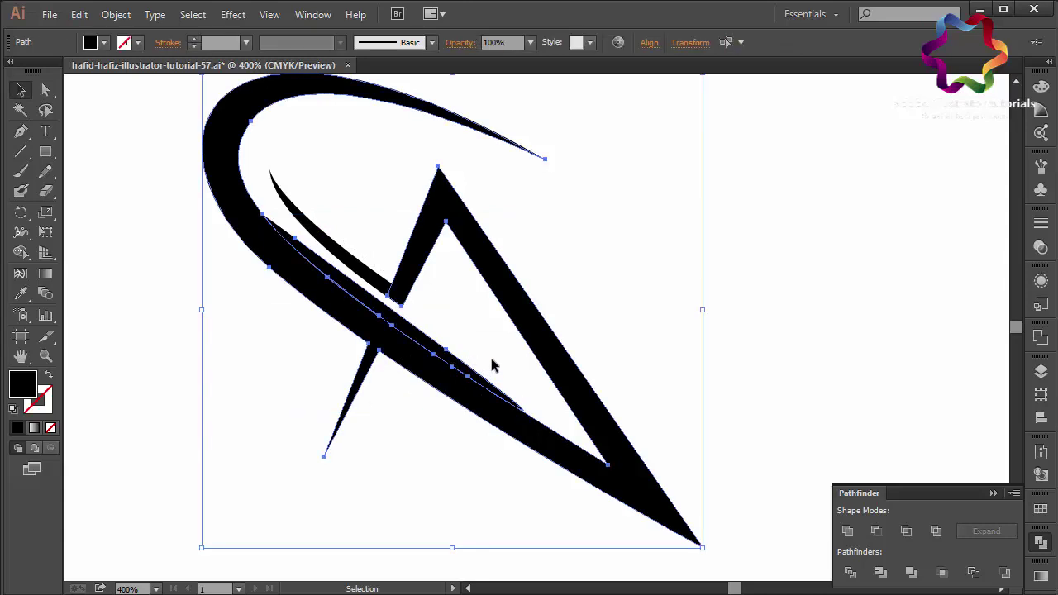
left_click(876, 533)
left_click(717, 385)
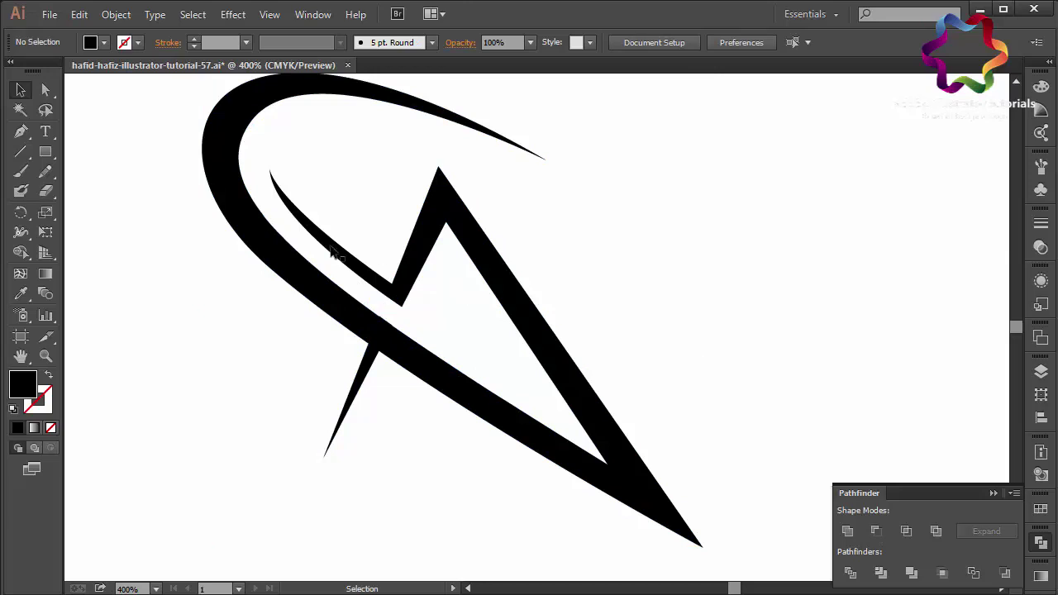
left_click(21, 131)
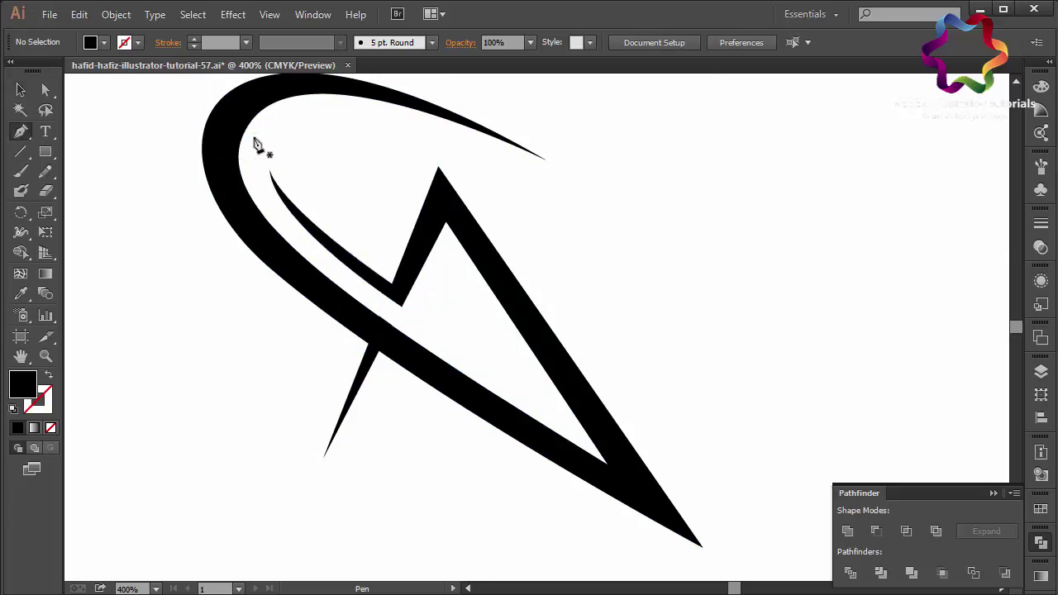
Pen-draw a curved closed shape along the arc's inner edge down toward the A.
left_click(252, 109)
left_click(243, 132)
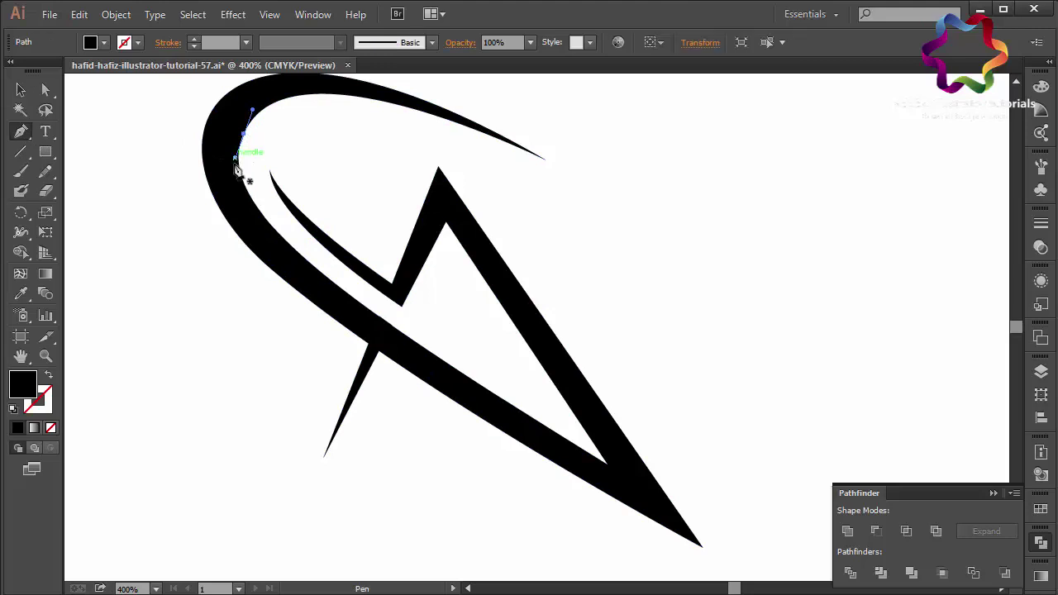
left_click(235, 157)
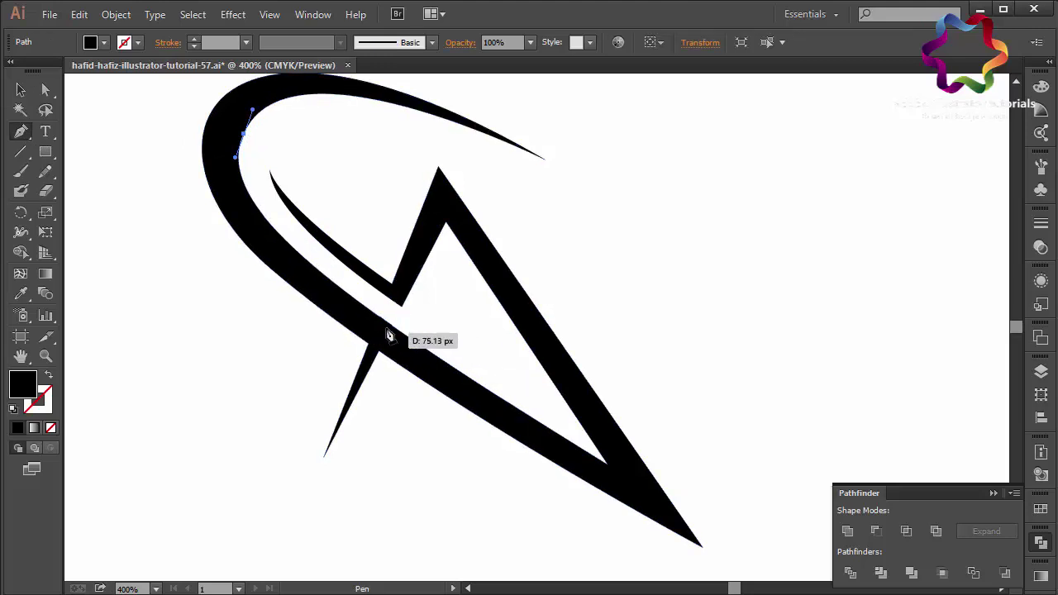
mouse_move(473, 381)
left_mouse_down()
mouse_move(749, 518)
mouse_move(765, 562)
mouse_move(736, 548)
left_mouse_up()
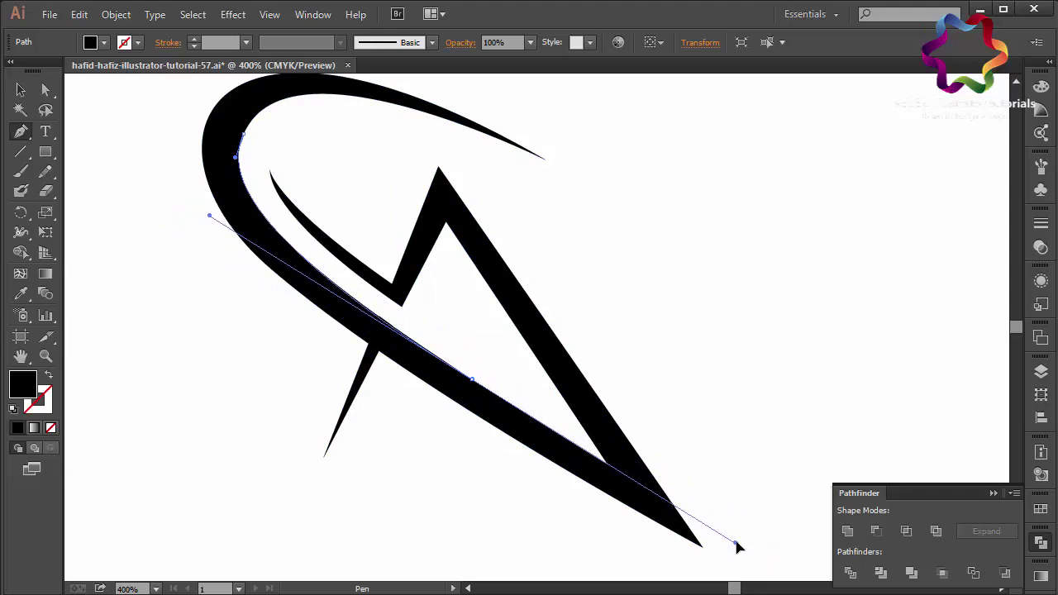
left_click_drag(735, 543, 734, 538)
left_click_drag(471, 379, 355, 295)
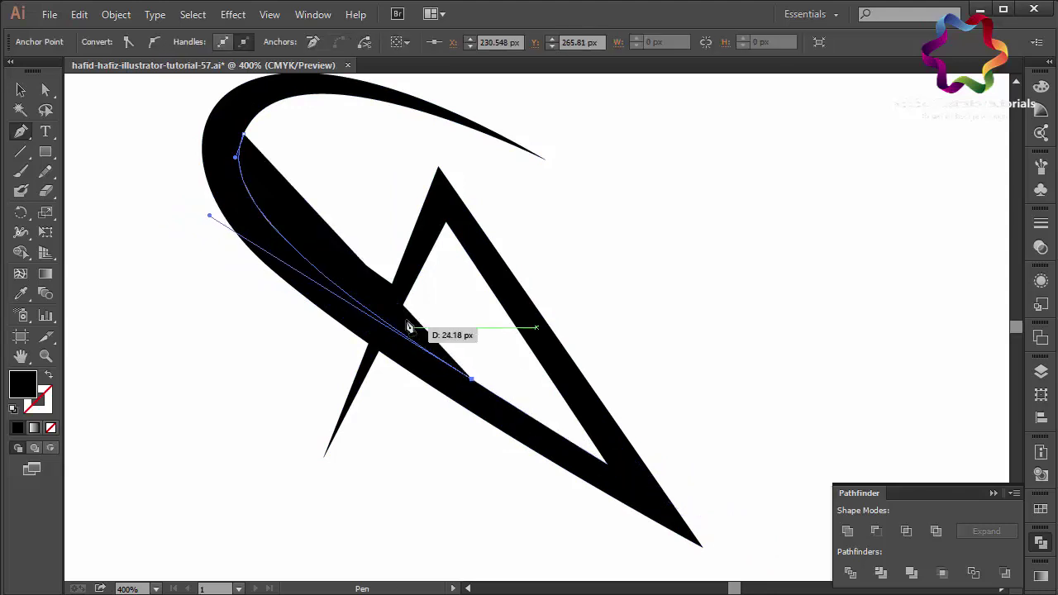
left_click(291, 233)
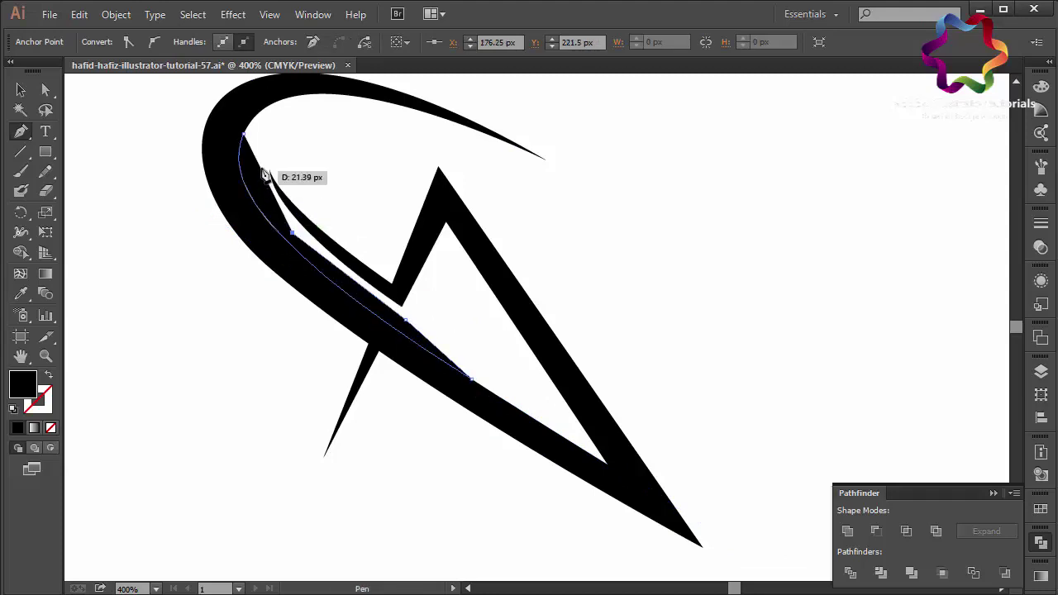
left_click(256, 151)
Select all logo pieces, unite the new shape in Pathfinder, and deselect.
left_click(24, 91)
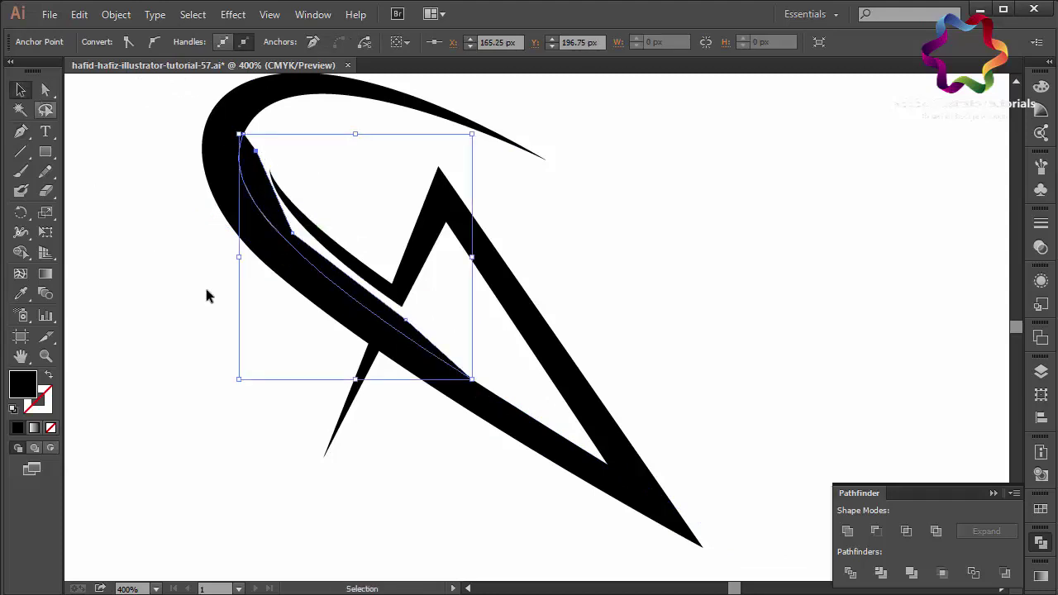
left_click(570, 369, "shift")
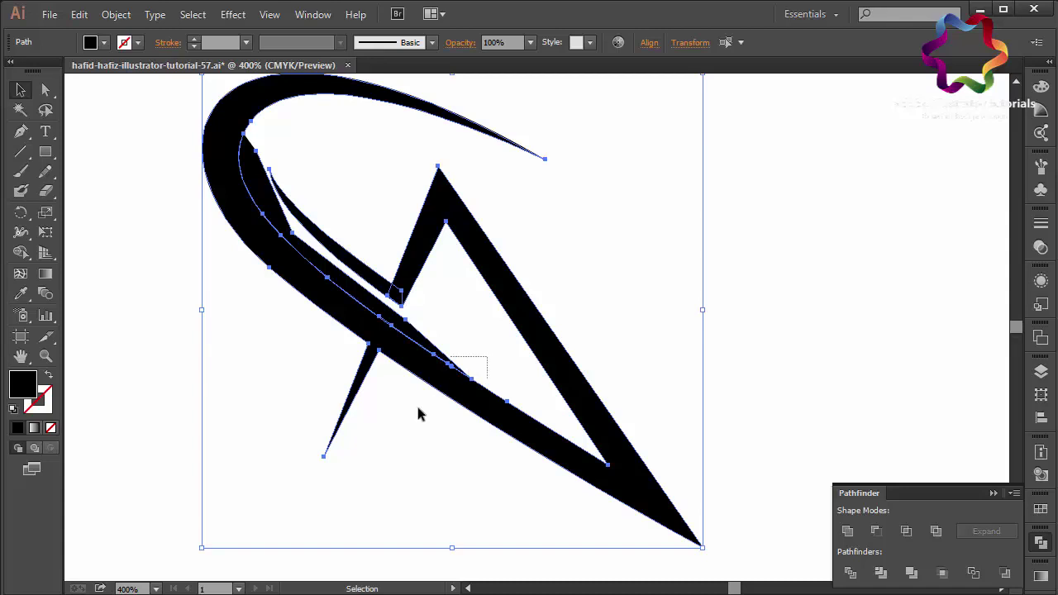
left_click(876, 529)
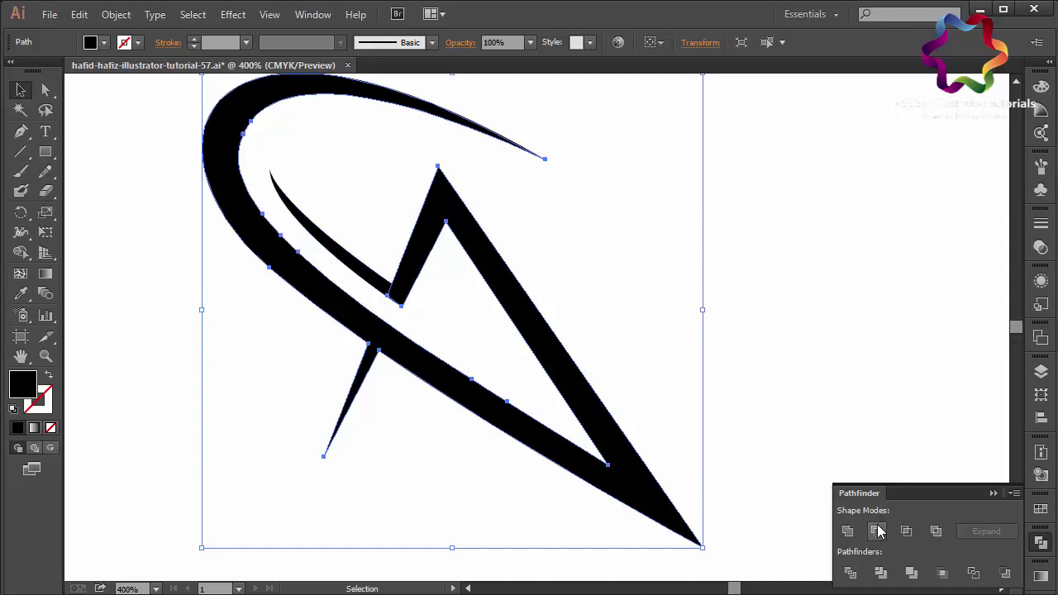
left_click(807, 357)
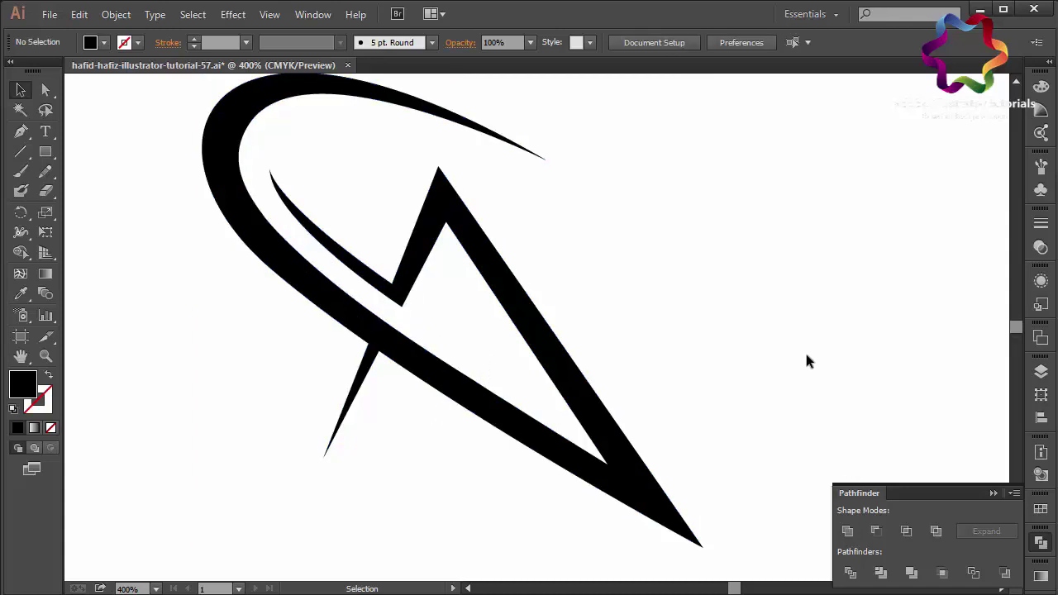
Unite all arc and A pieces in Pathfinder, deselect, and fit the artboard with Ctrl+0.
key("ctrl+minus")
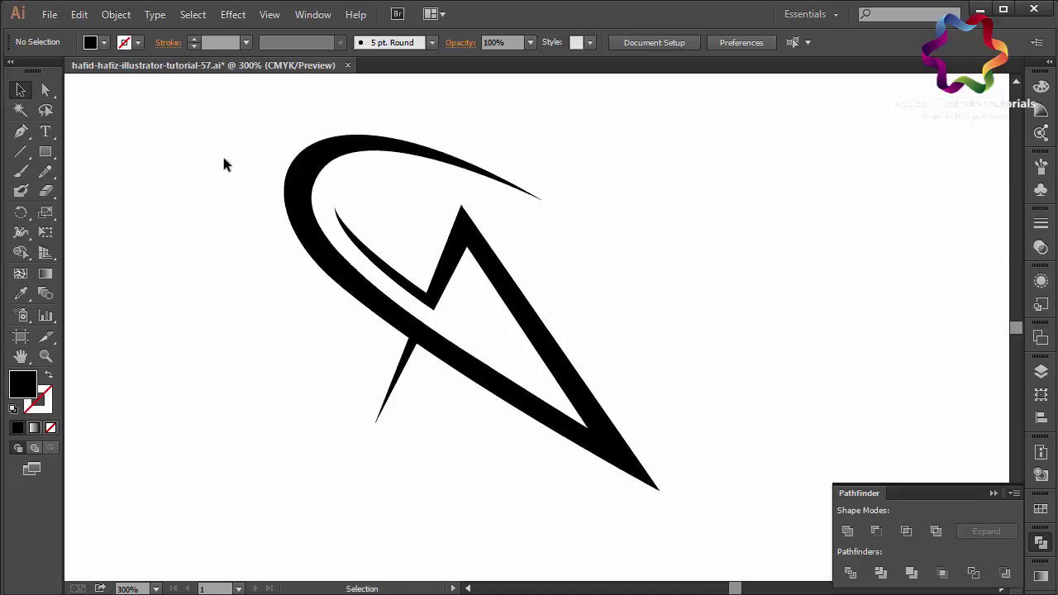
left_click(21, 130)
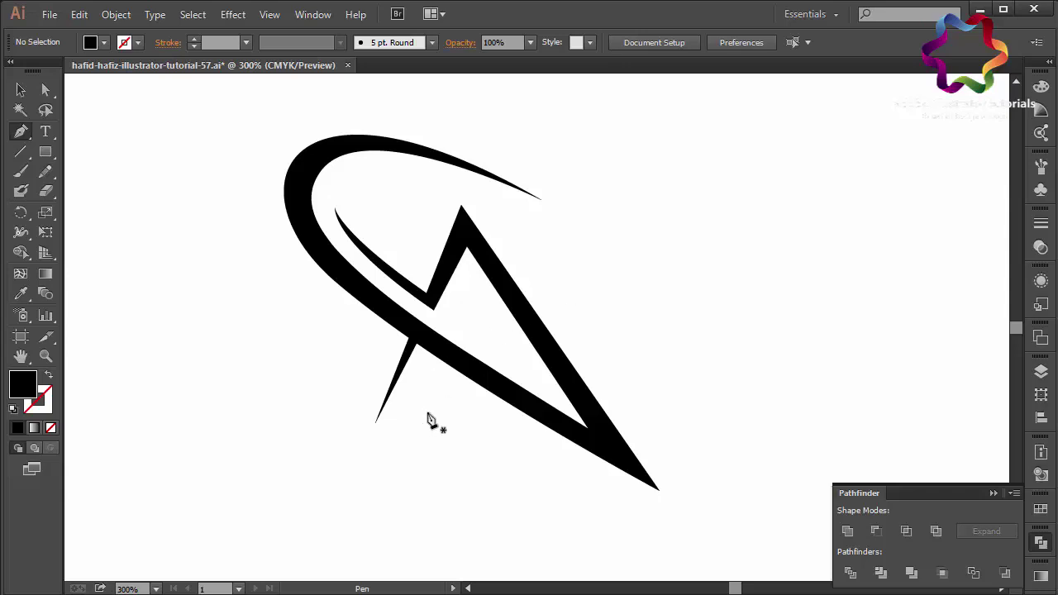
left_click(21, 89)
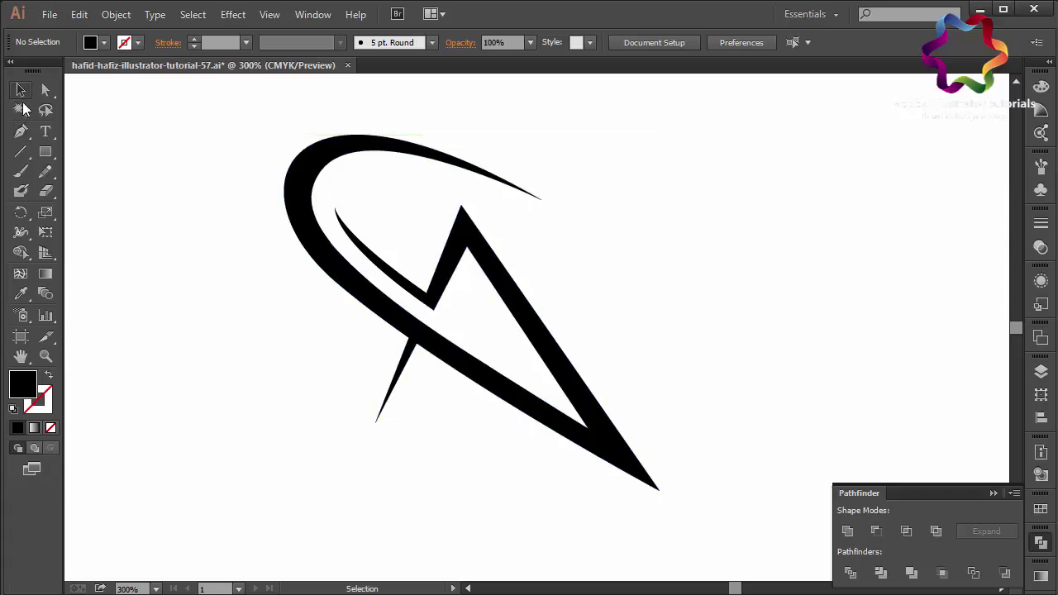
left_click(349, 259)
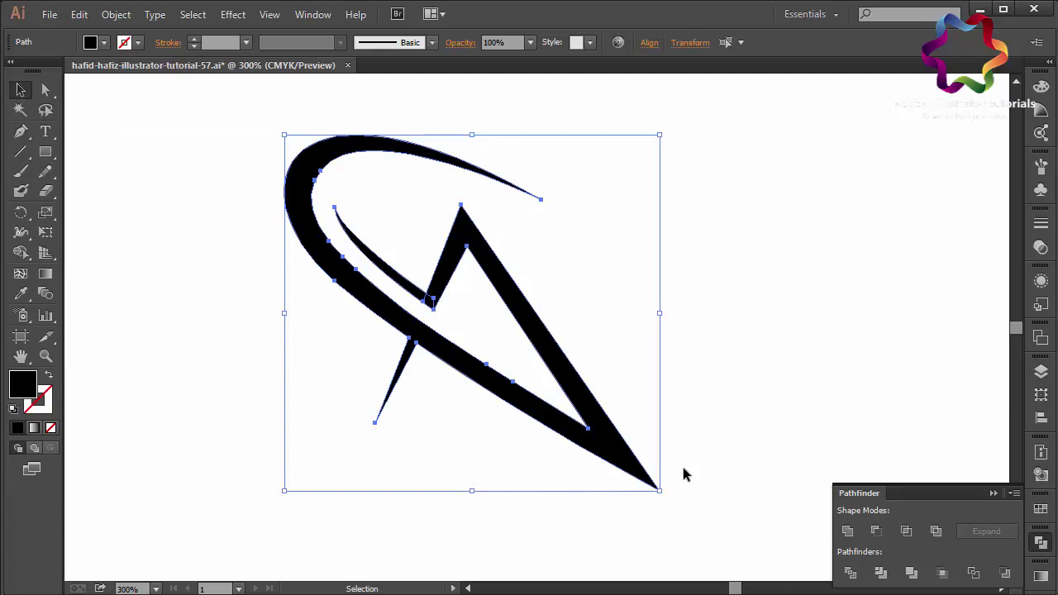
left_click(846, 531)
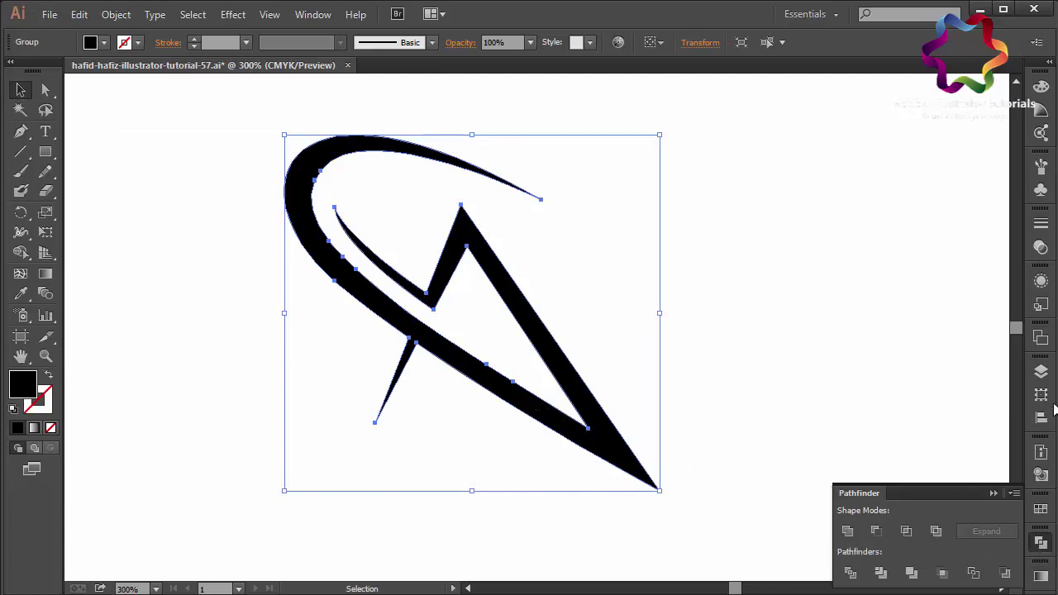
left_click(854, 368)
key("ctrl+0")
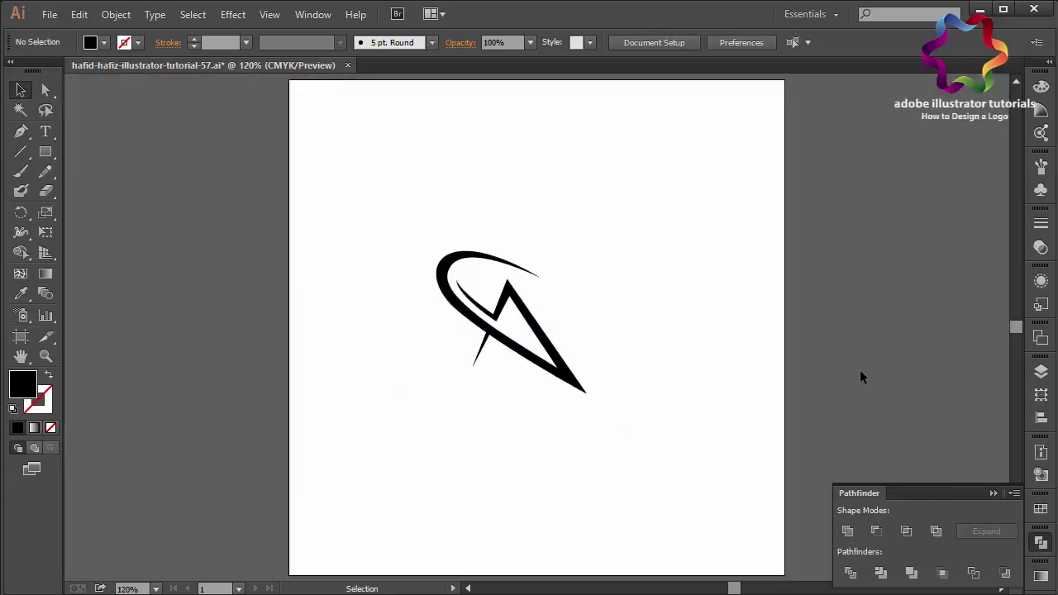
Cover the artboard with a 3A1700 dark brown rectangle and send it behind the logo.
left_click(44, 153)
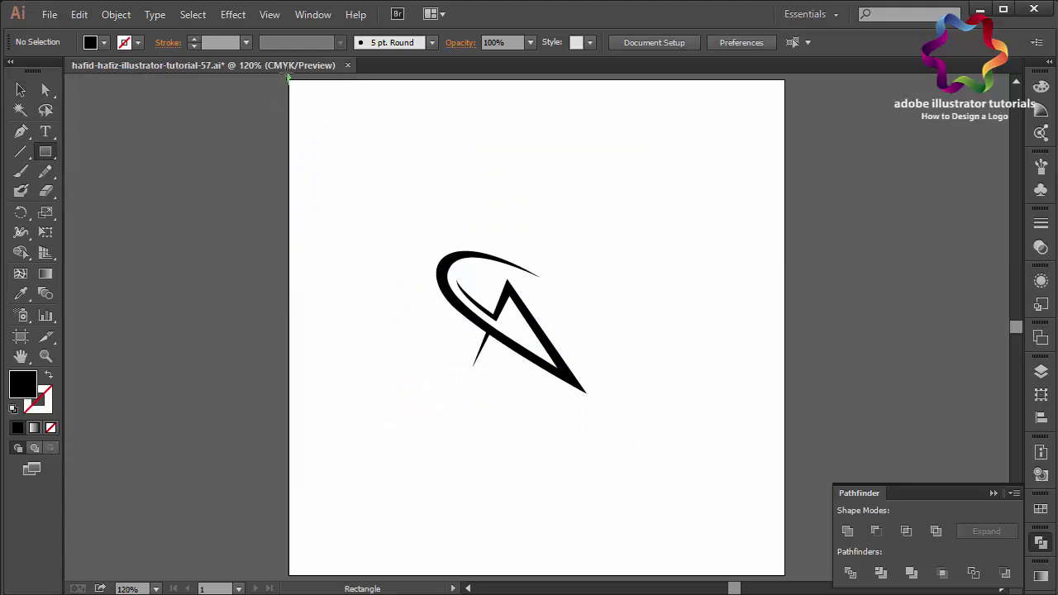
left_click_drag(289, 80, 784, 574)
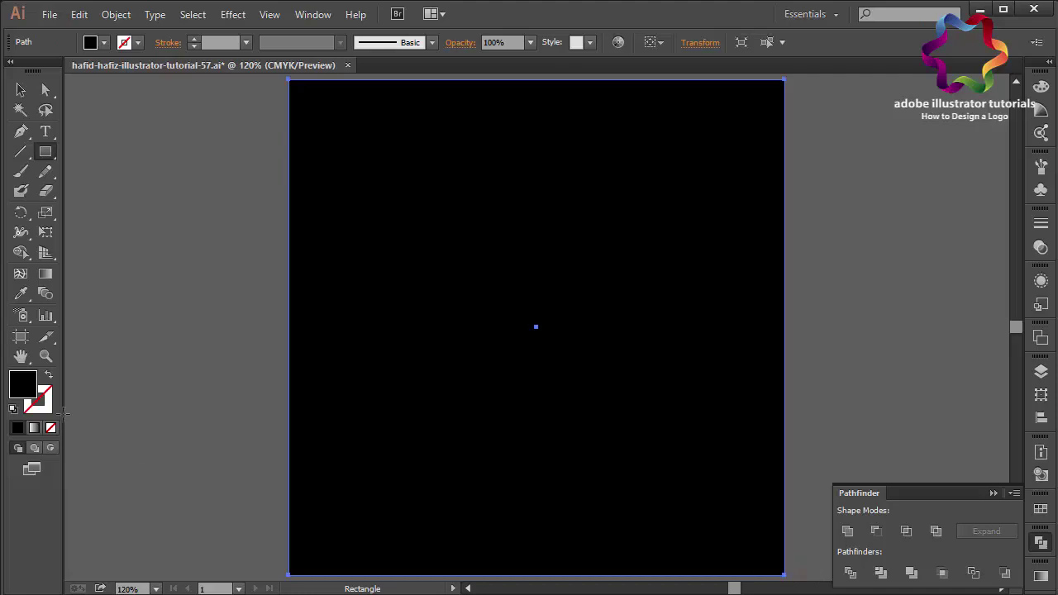
double_click(24, 385)
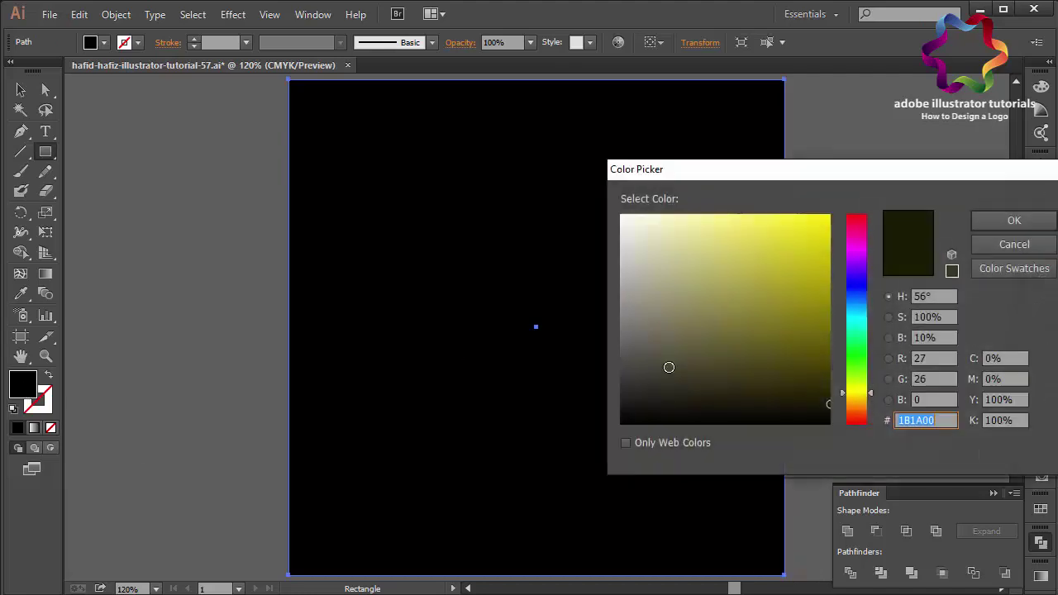
left_click(860, 411)
left_click_drag(827, 371, 829, 377)
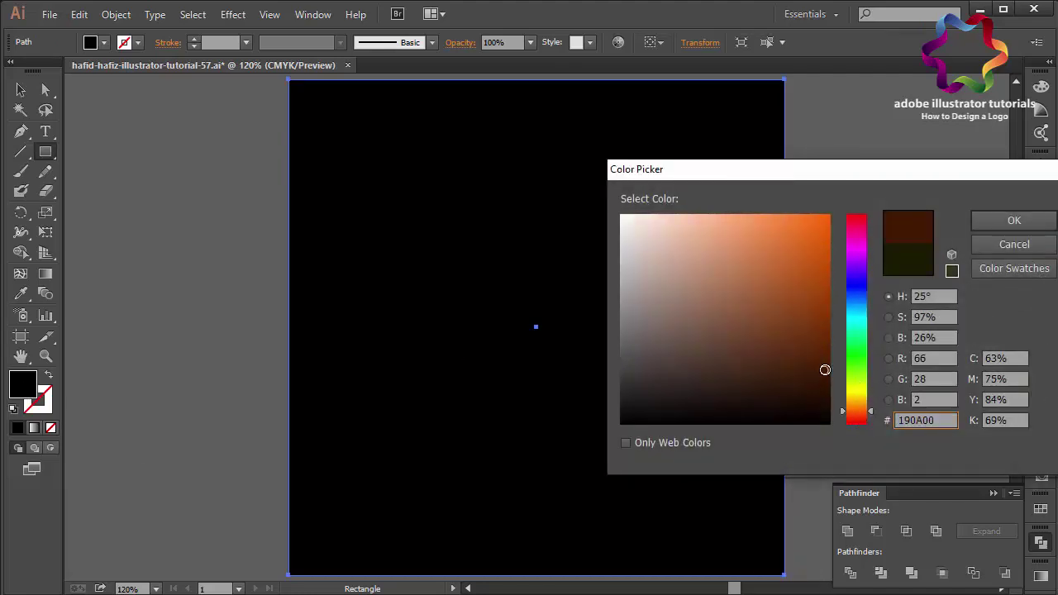
left_click(1014, 221)
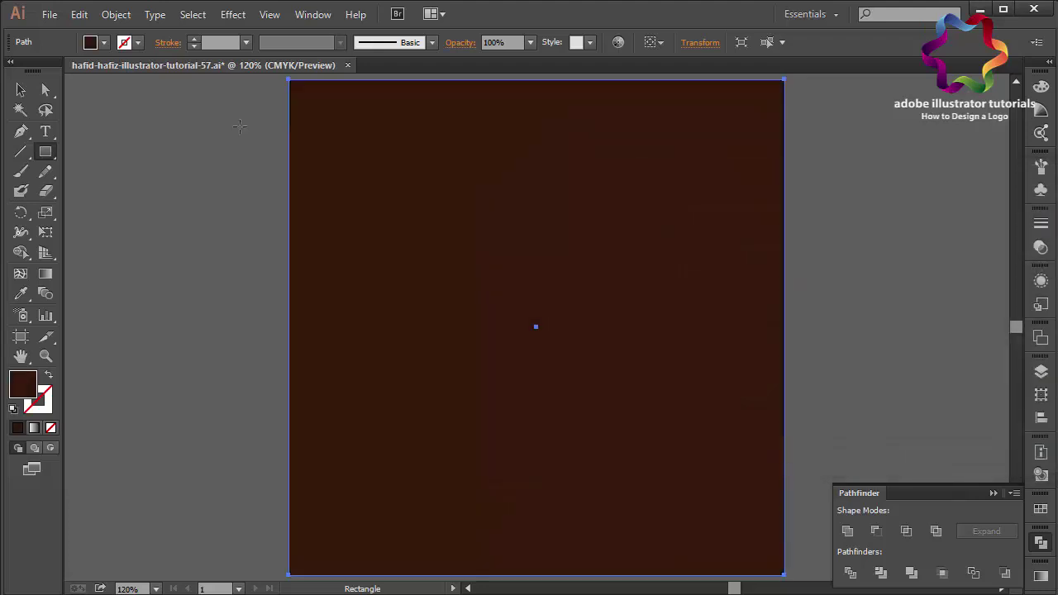
right_click(444, 245)
mouse_move(490, 476)
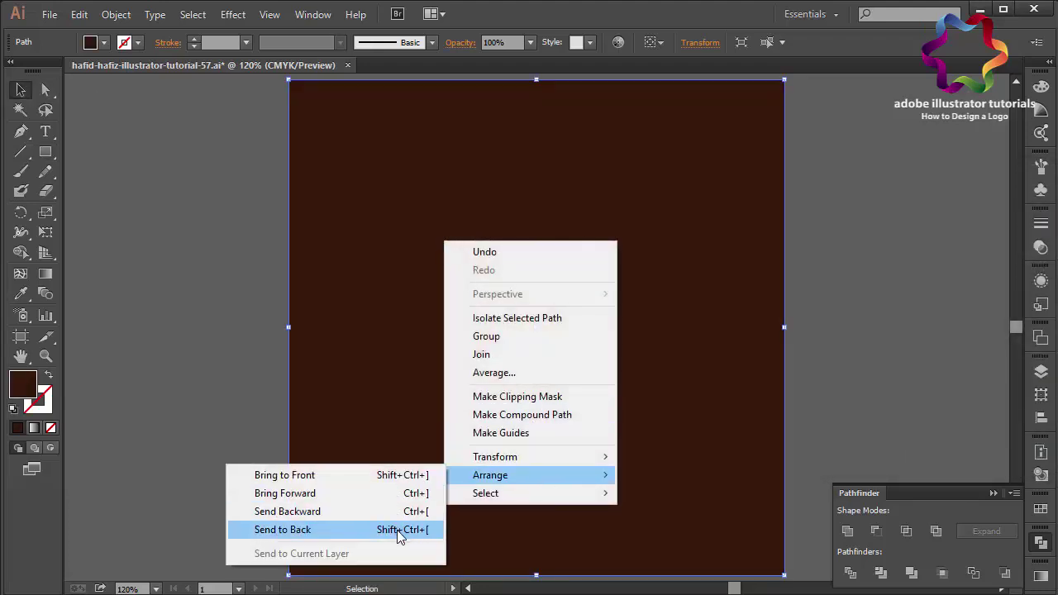
left_click(397, 530)
Enlarge the logo group and drag it slightly left and down on the artboard.
left_click(563, 381)
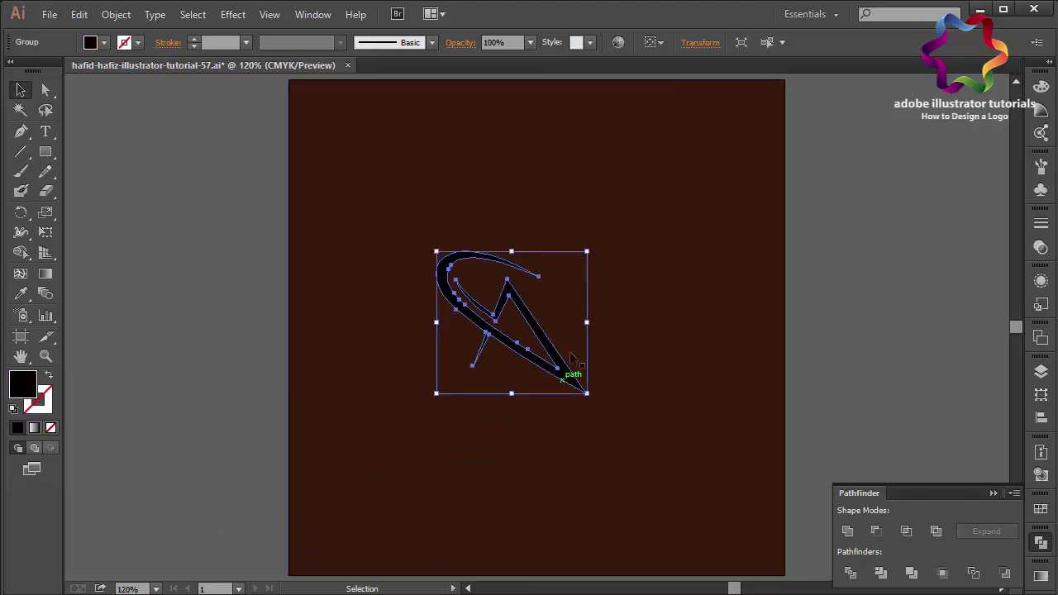
left_click_drag(588, 322, 748, 382)
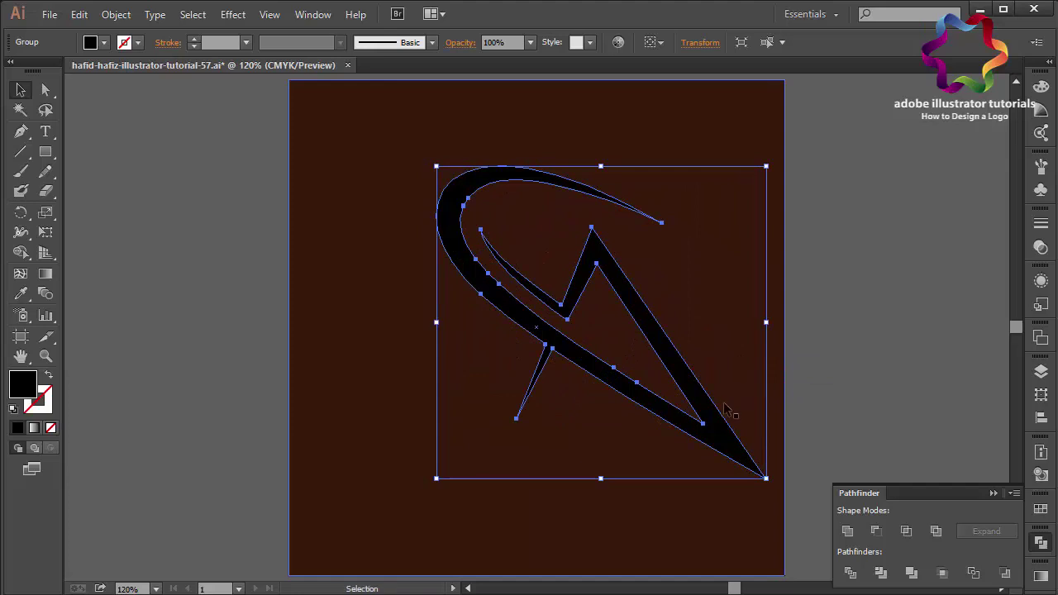
left_click_drag(705, 431, 667, 447)
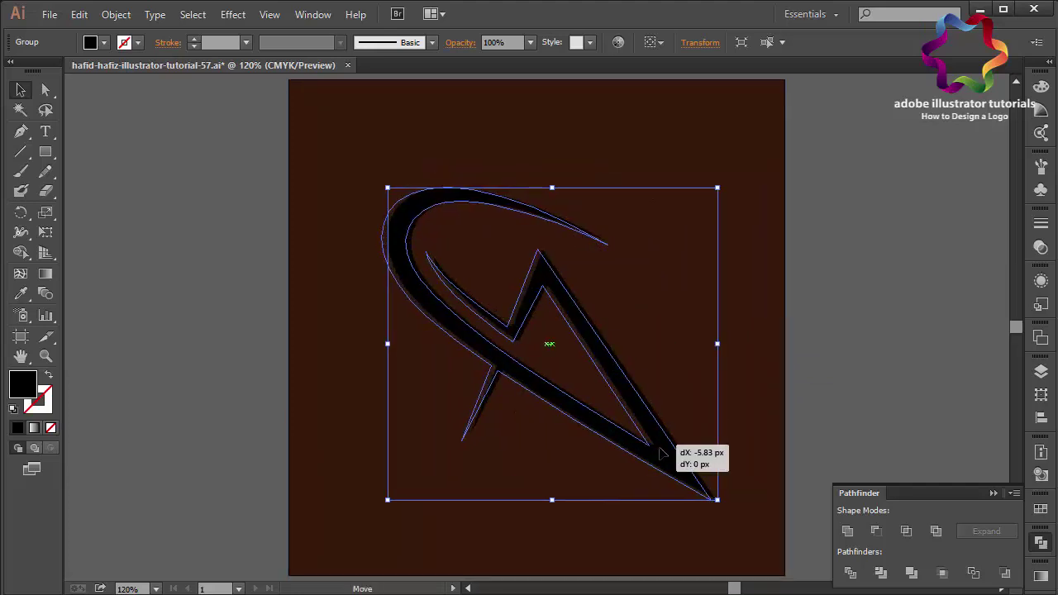
left_click_drag(663, 452, 657, 452)
Nudge the logo group a few pixels left and up with the arrow keys.
key("Left")
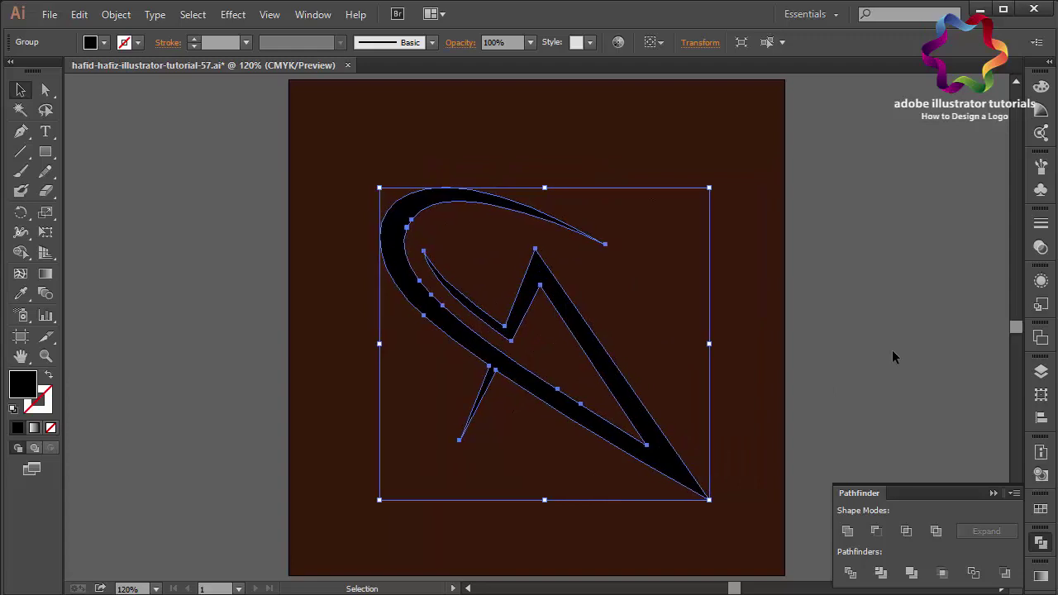
key("Left")
key("Left")
key("Up")
key("Up")
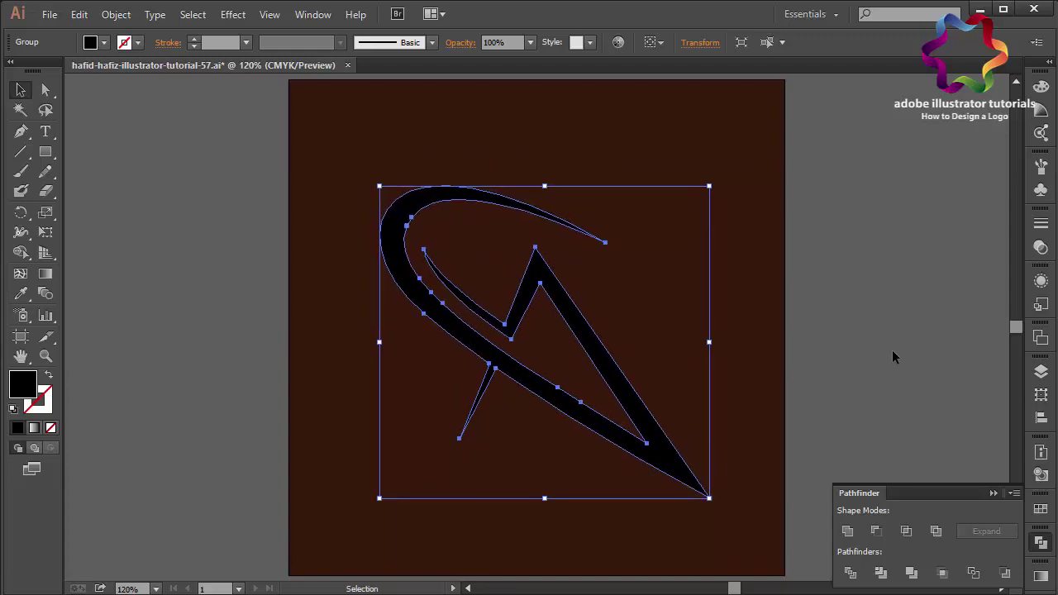
key("Up")
key("Up")
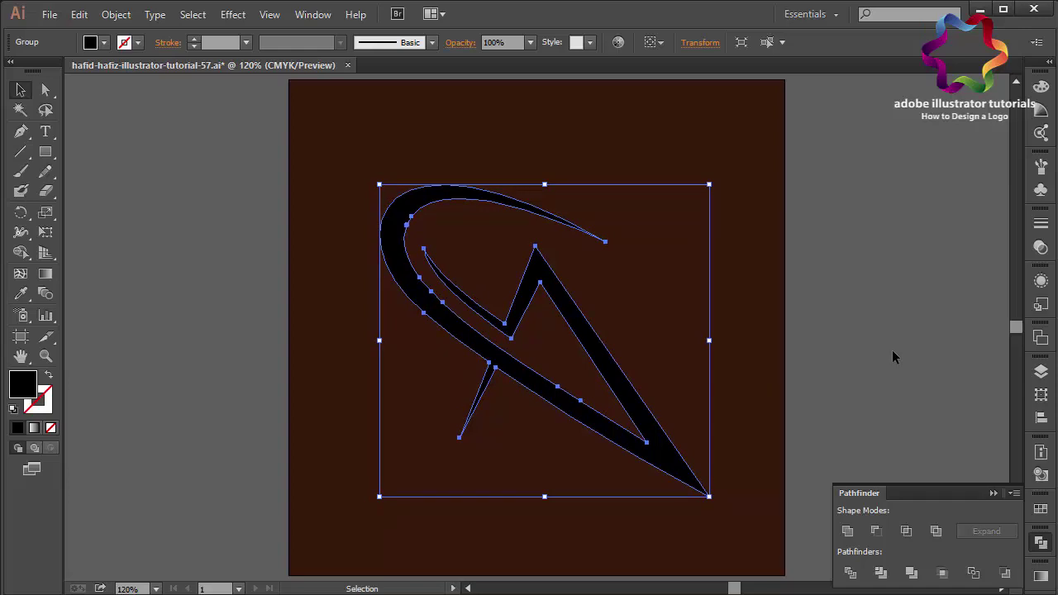
key("Left")
key("Left")
key("Left")
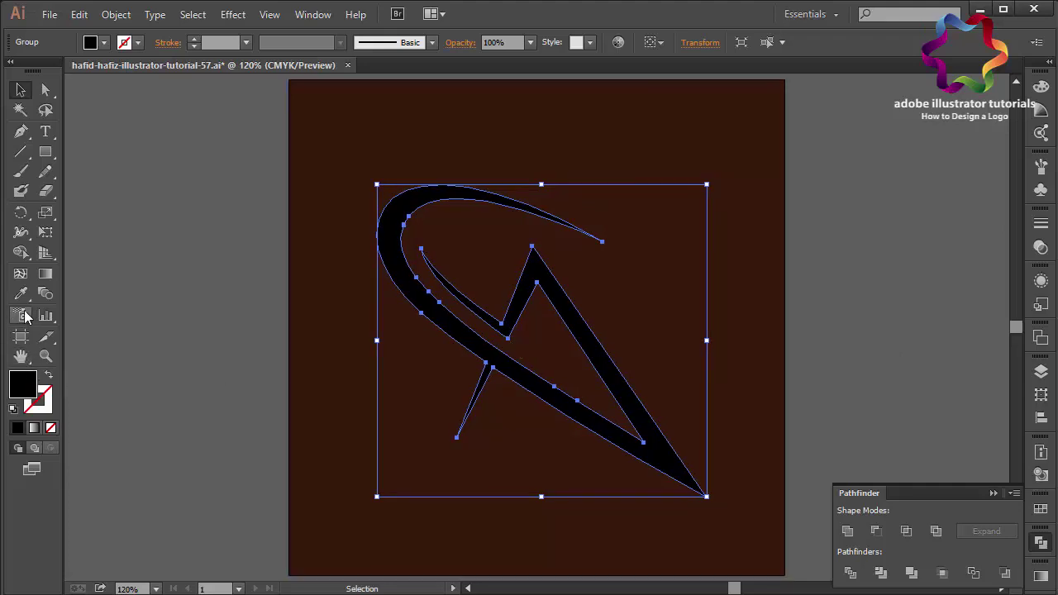
Change the logo's fill to orange-yellow #FFB000 in the Color Picker, then deselect.
double_click(23, 384)
left_click(856, 281)
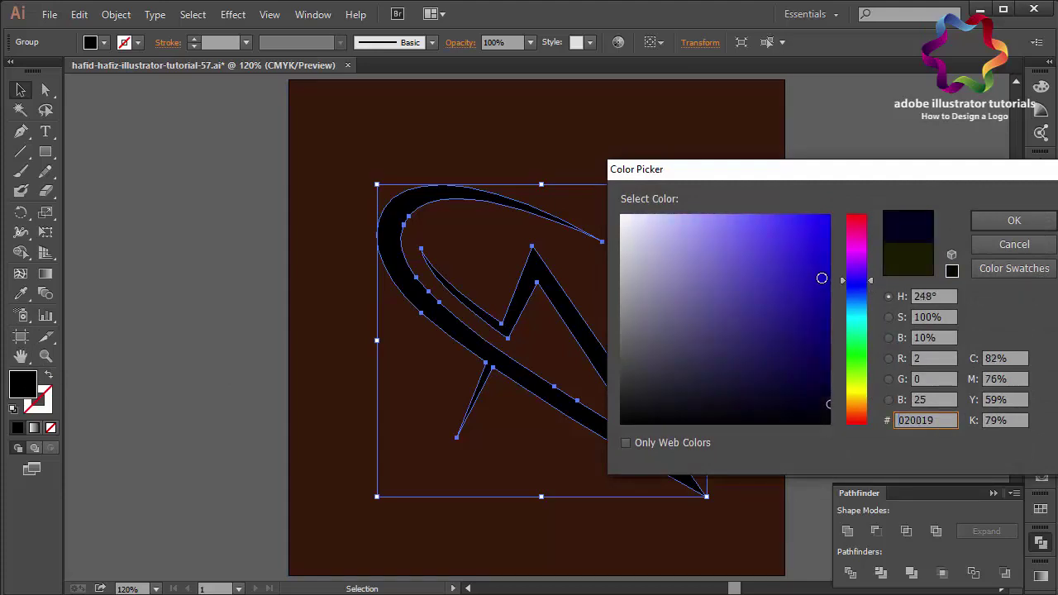
left_click_drag(857, 281, 857, 403)
left_click(792, 340)
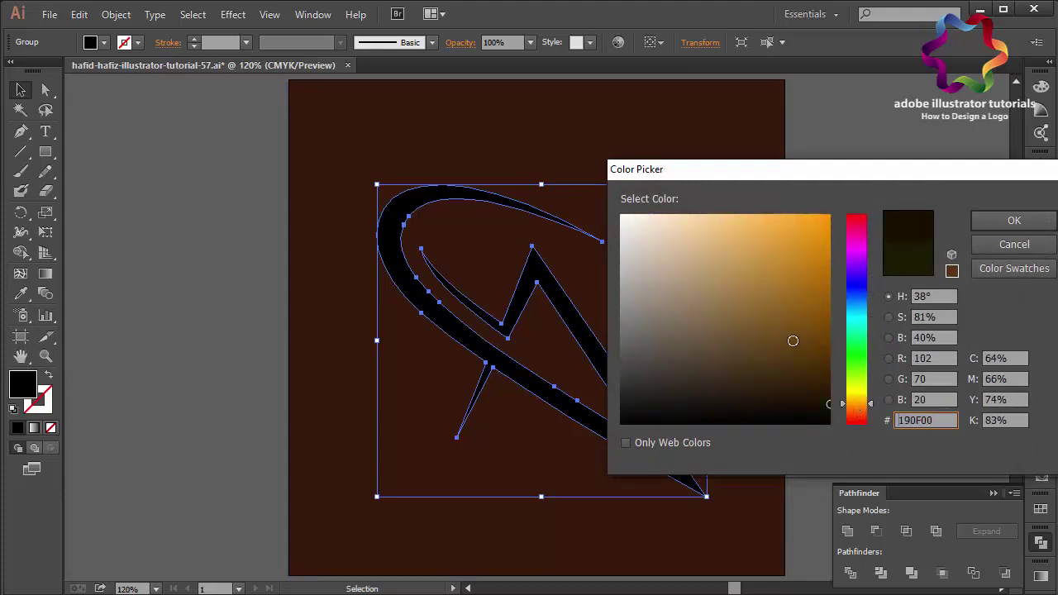
left_click_drag(793, 340, 856, 208)
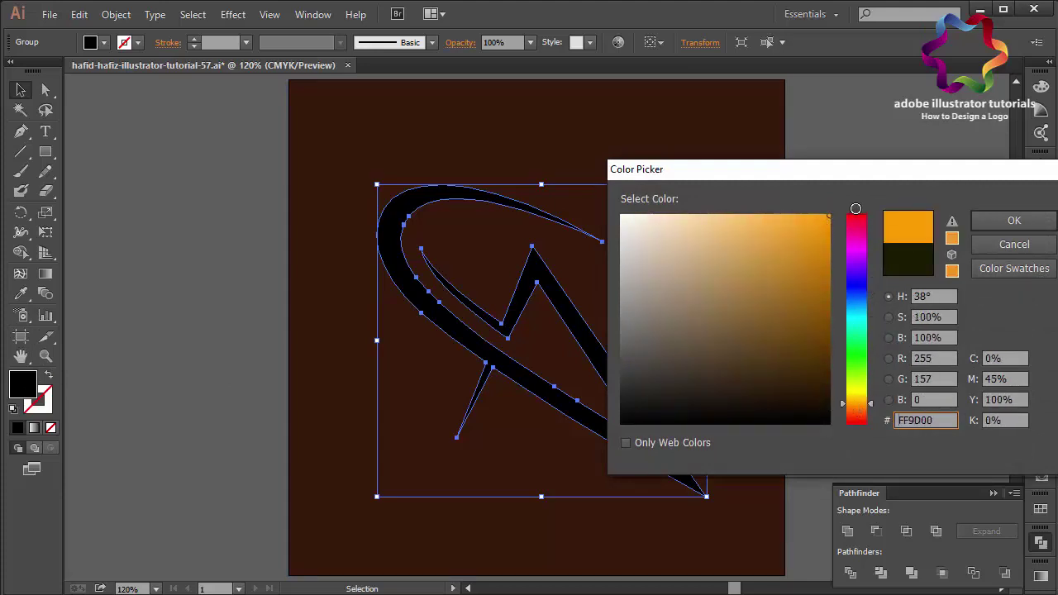
left_click(863, 401)
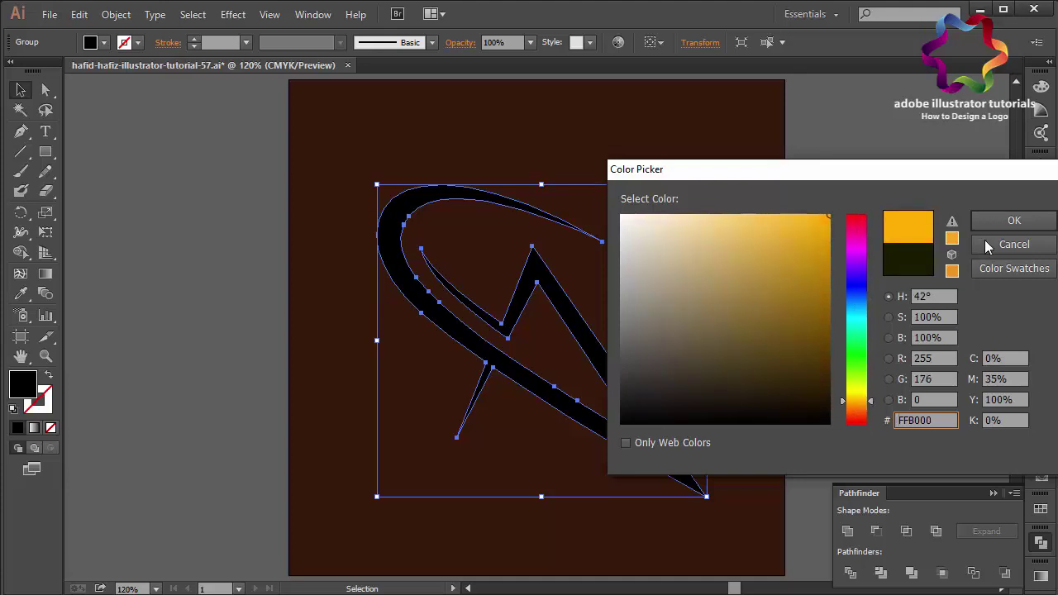
left_click(987, 222)
left_click(888, 273)
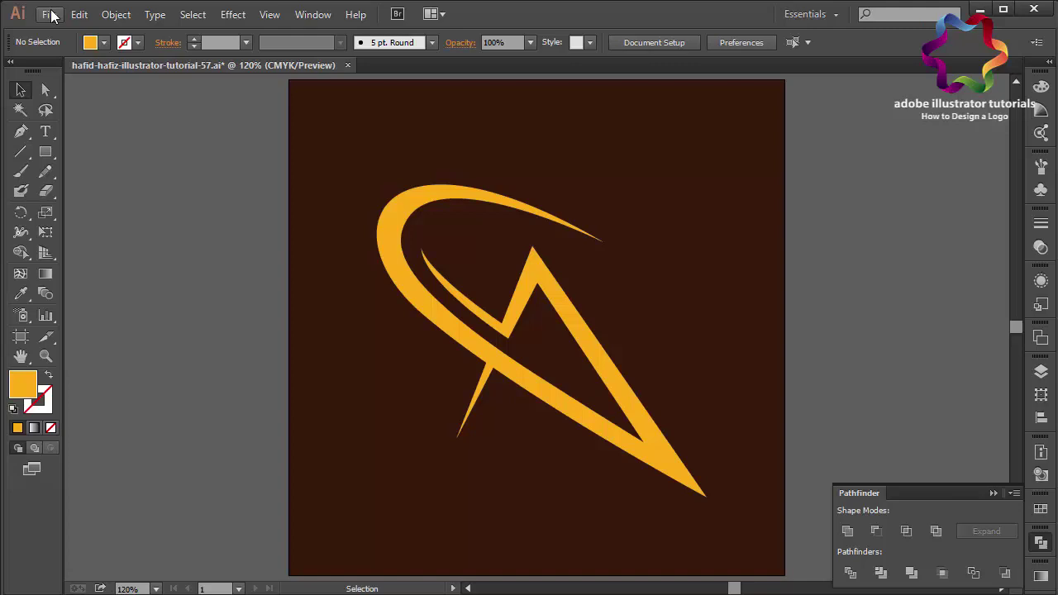
Save the logo as a copy whose name ends in tutorial-58, keeping Illustrator CC (17.0) format.
left_click(50, 14)
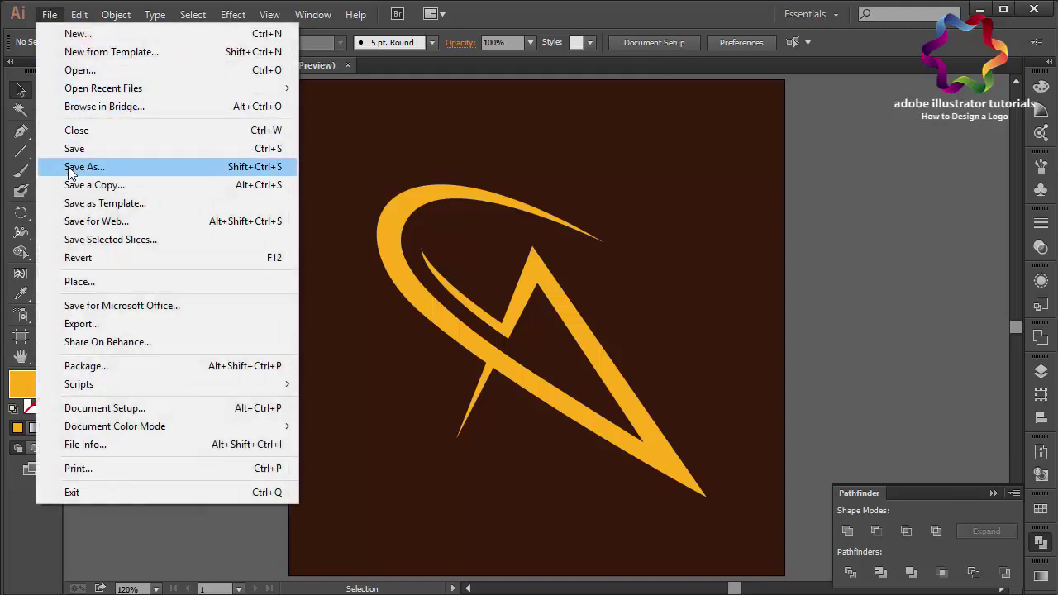
left_click(82, 166)
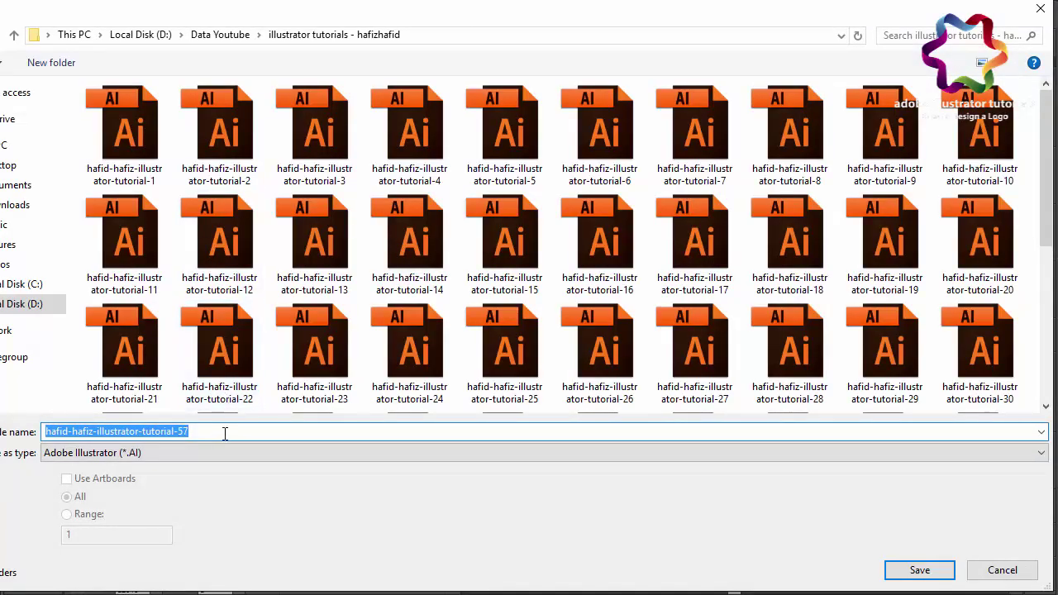
left_click(224, 433)
key("BackSpace")
type("8")
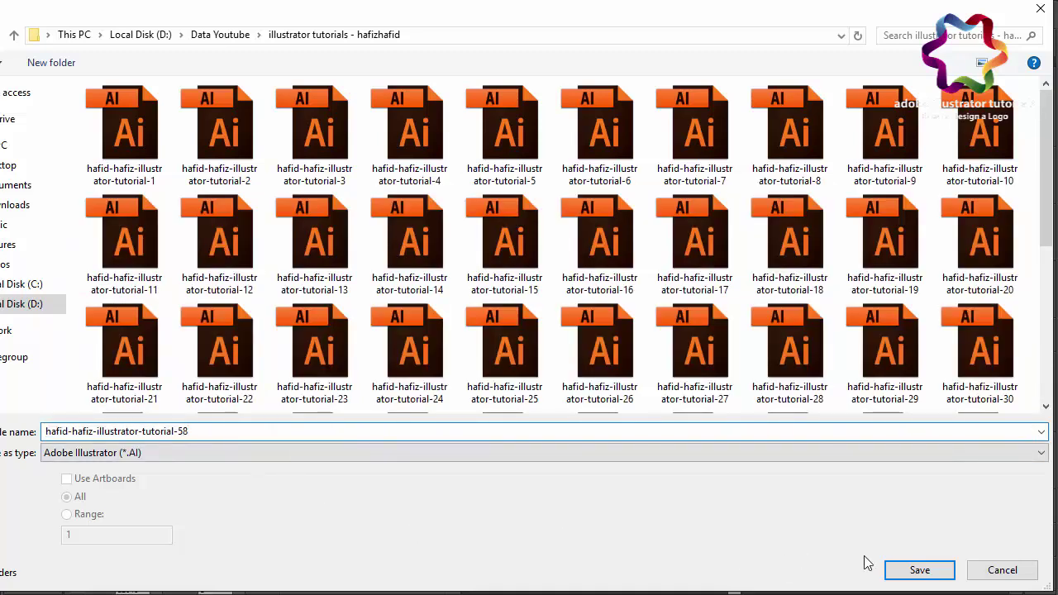
left_click(919, 570)
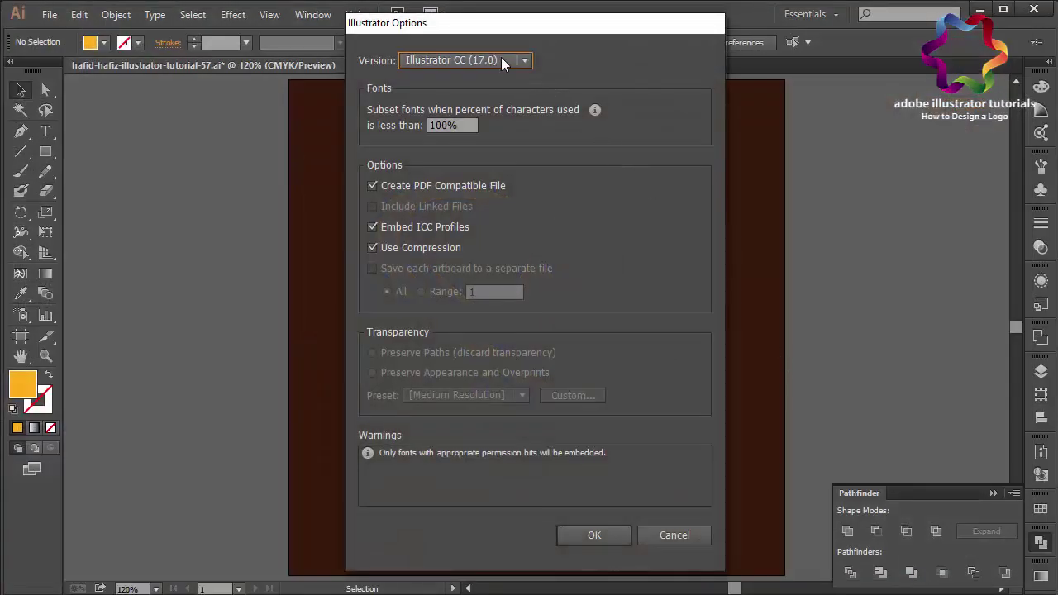
left_click(501, 57)
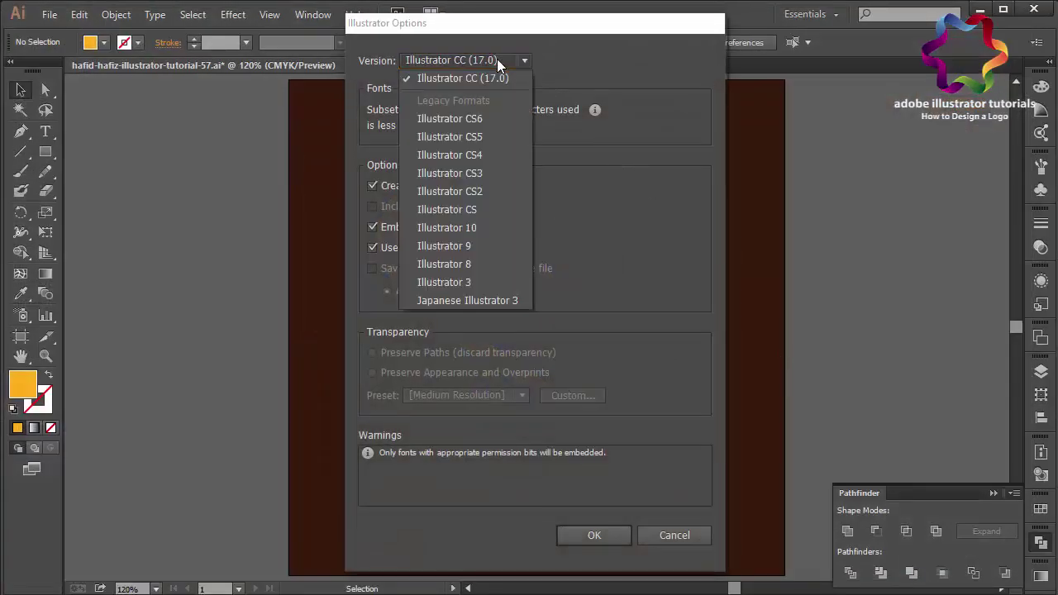
left_click(498, 77)
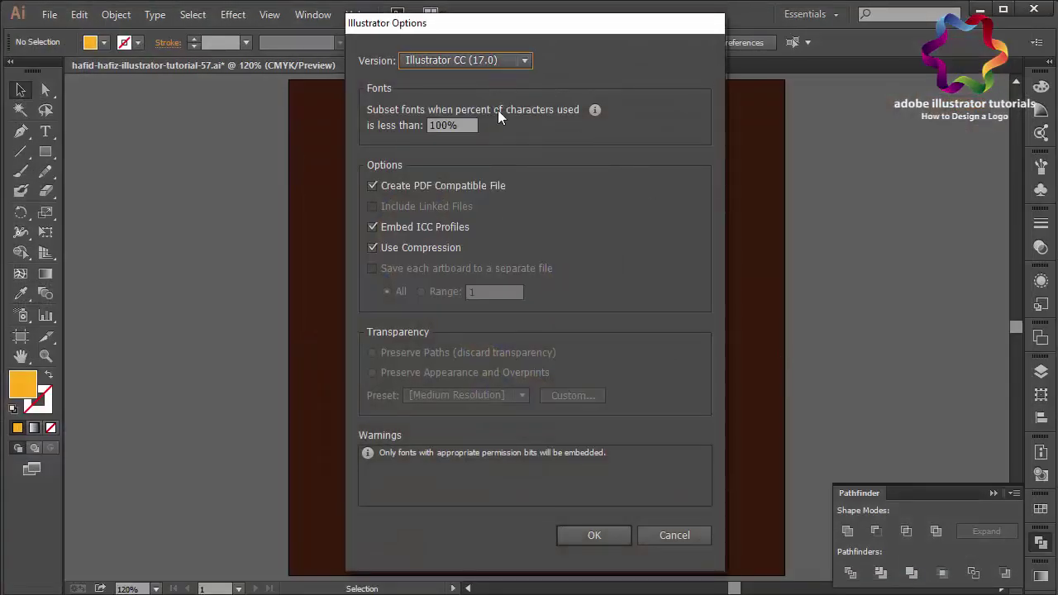
left_click(575, 535)
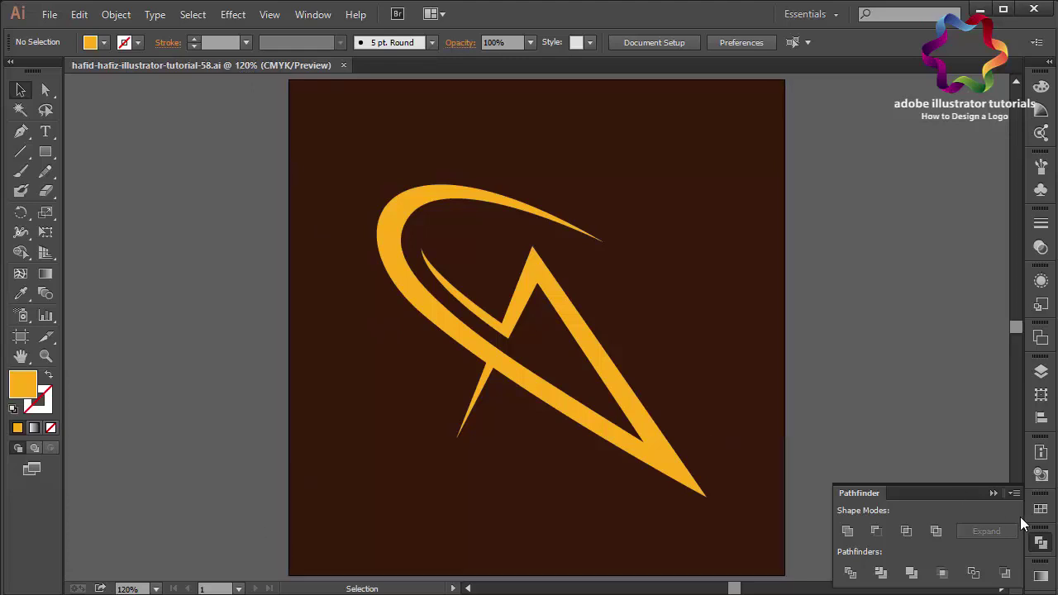
Zoom into the empty area below the logo and draw an area-type text box there.
left_click(992, 494)
key("ctrl+plus")
key("ctrl+plus")
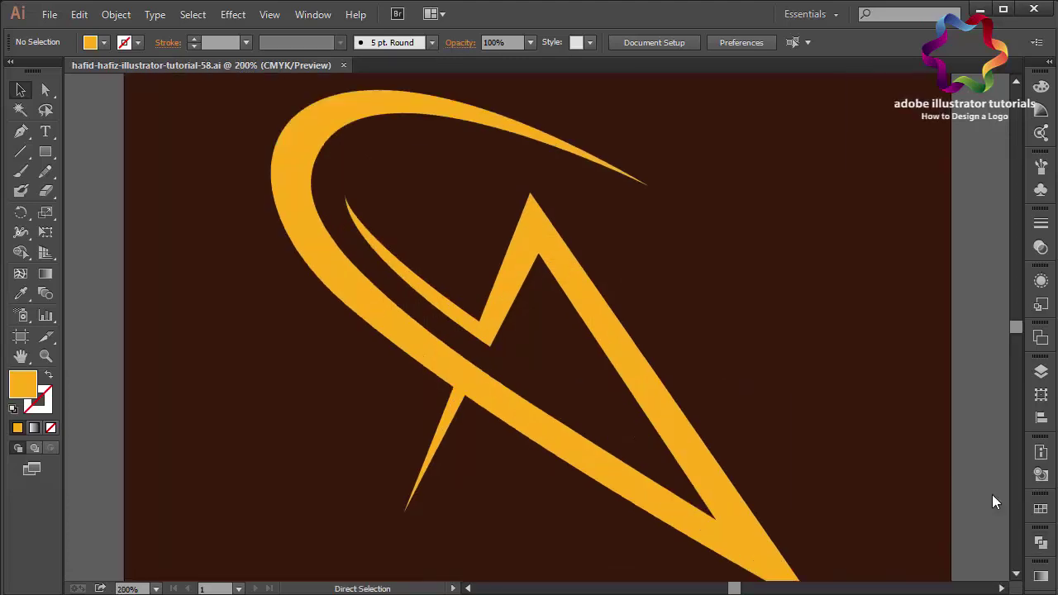
key("ctrl+plus")
left_click(1016, 576)
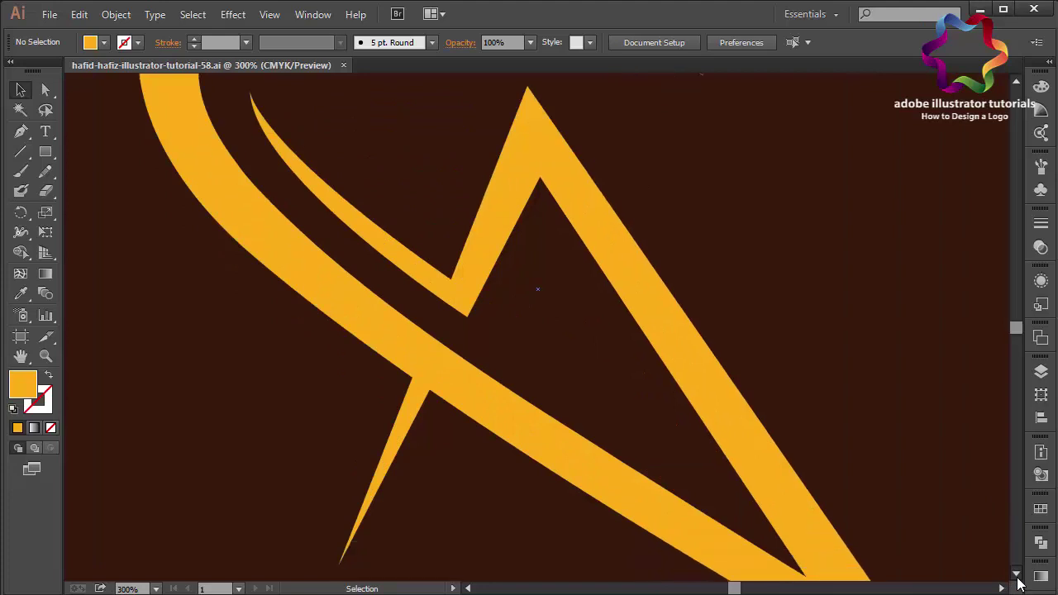
left_click(1017, 575)
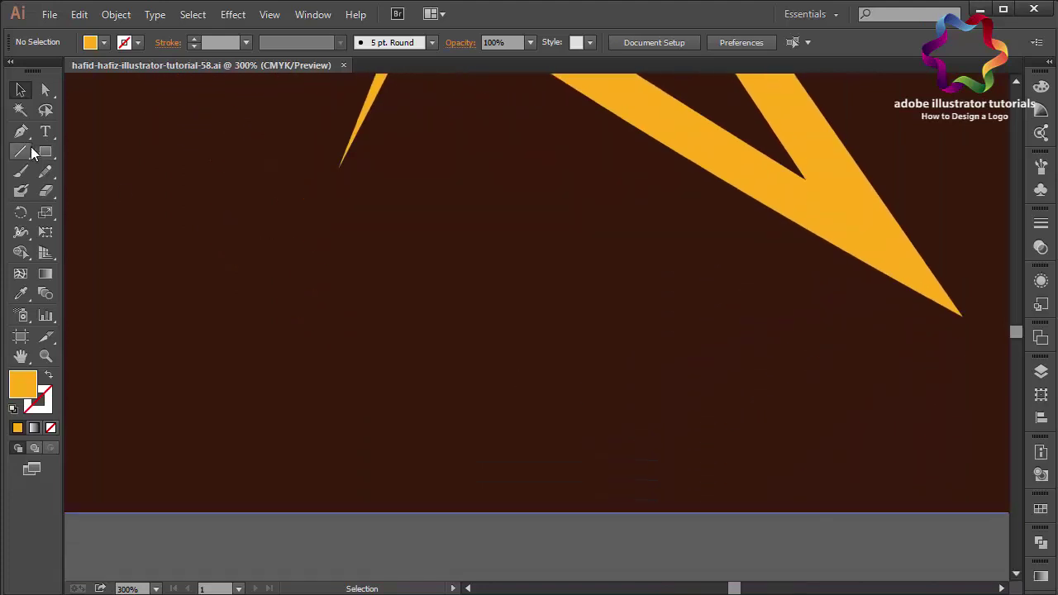
left_click(45, 134)
left_click_drag(179, 338, 894, 466)
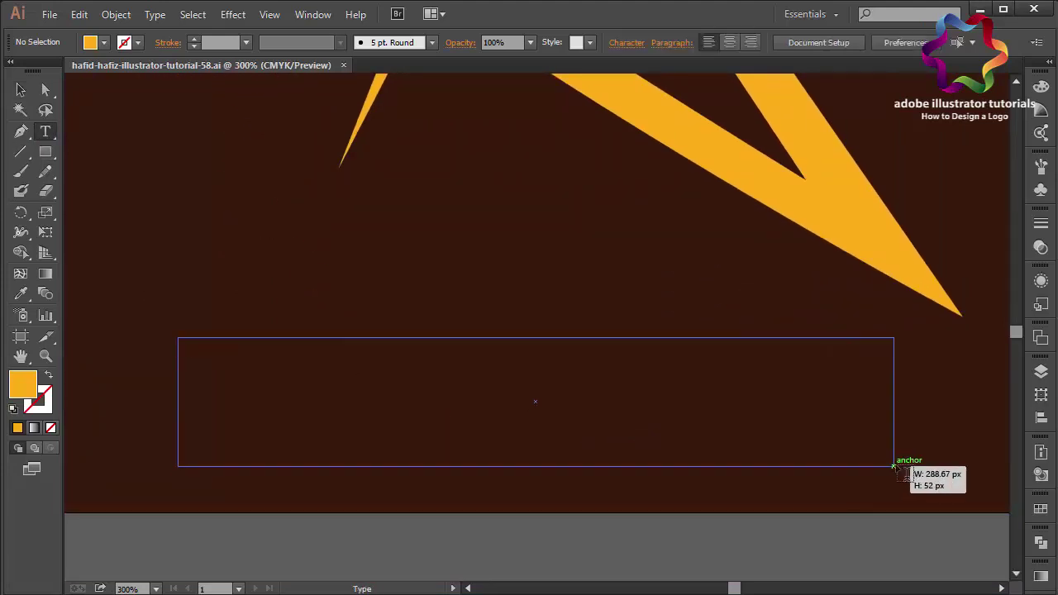
Type 'see my channel to watch more video tutorial' and begin the 'press like' line.
type("See ")
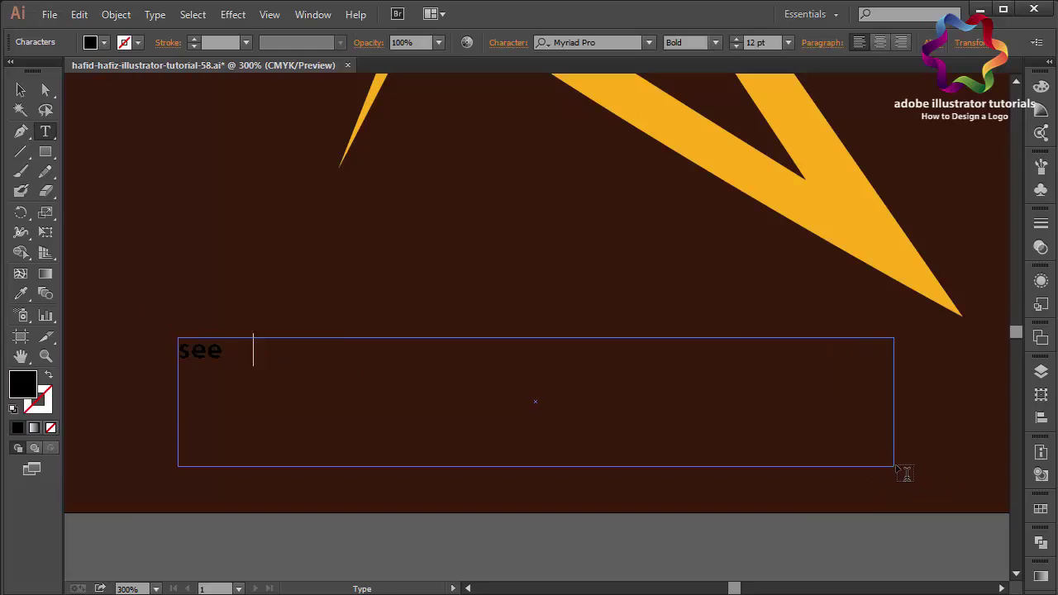
type("my channel to ")
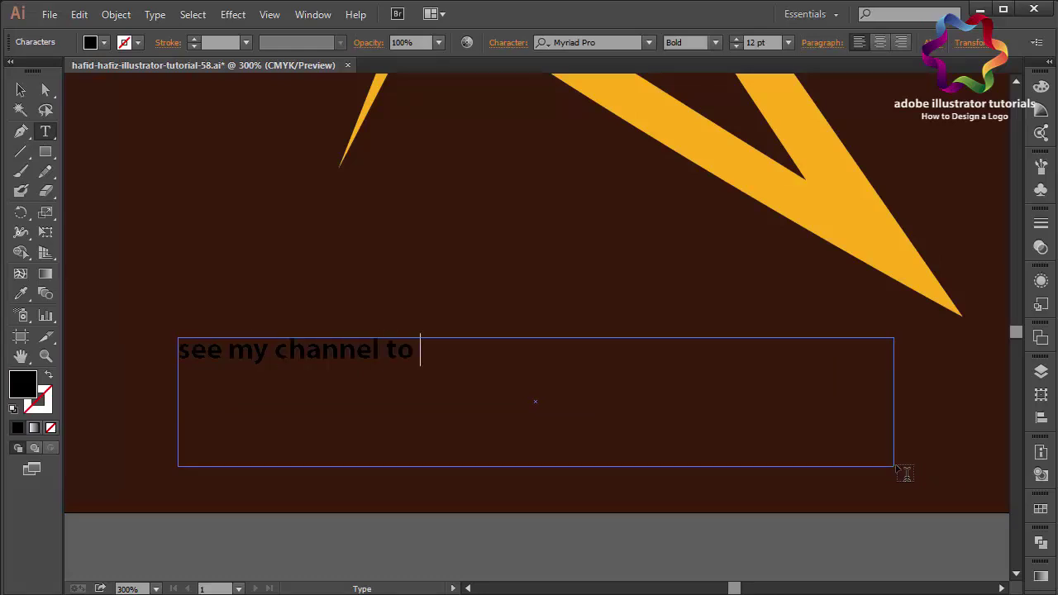
type("watch mor")
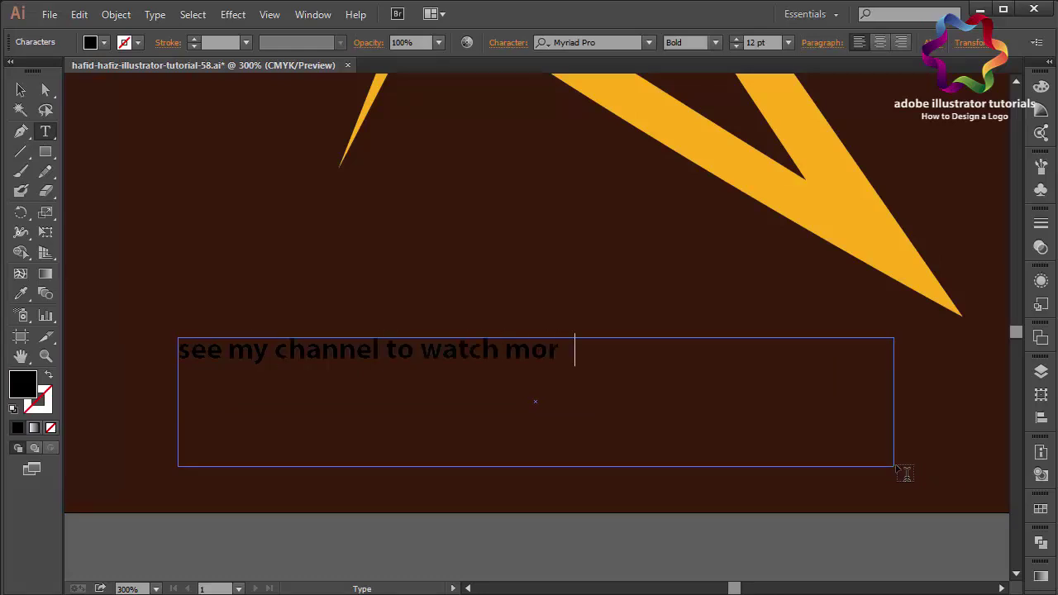
type("e video tutor")
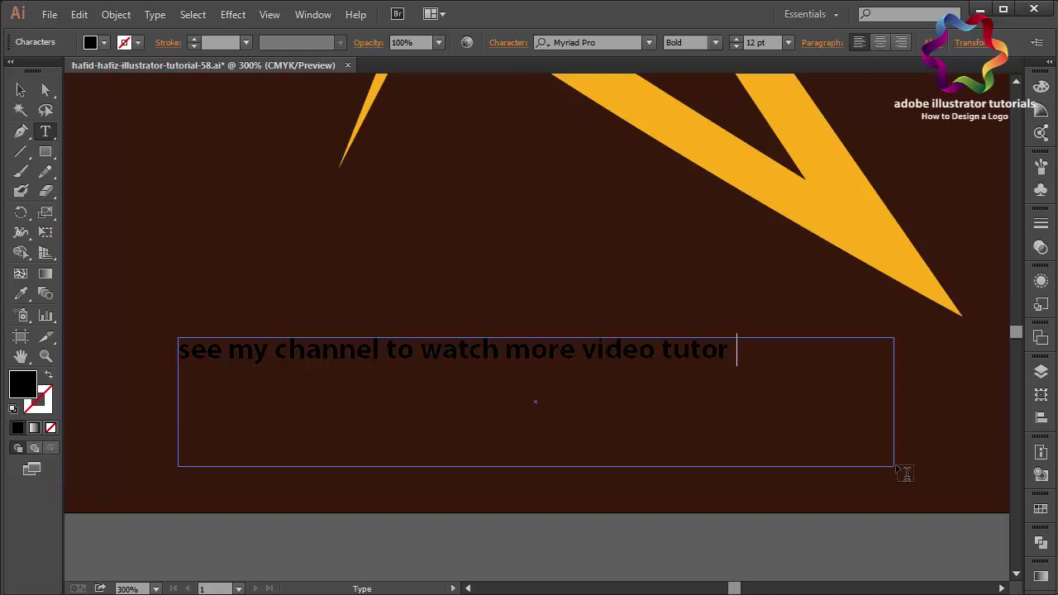
type("ial  ")
type("press “”")
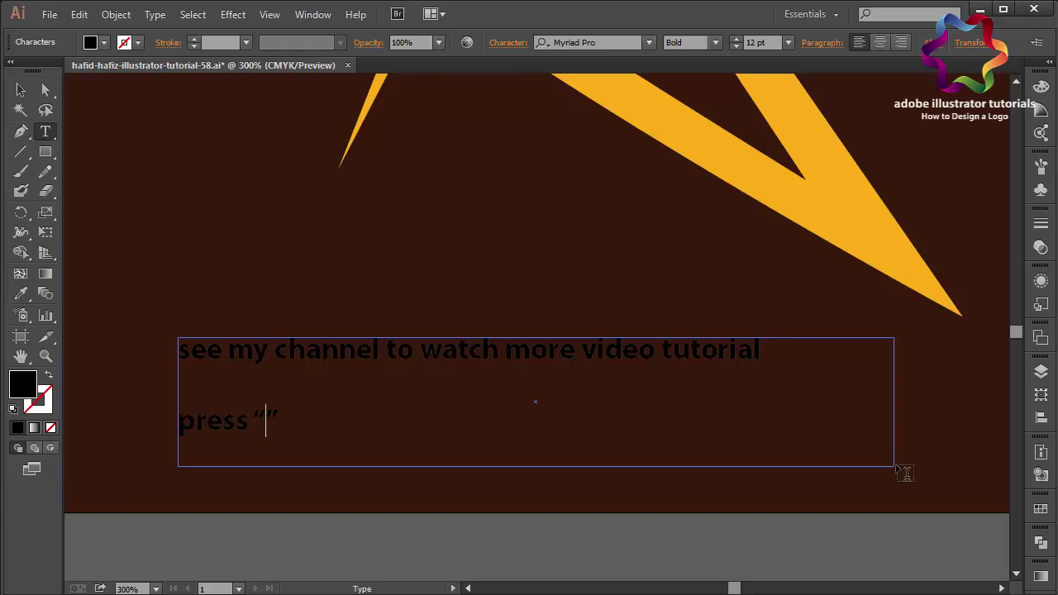
type("like” ")
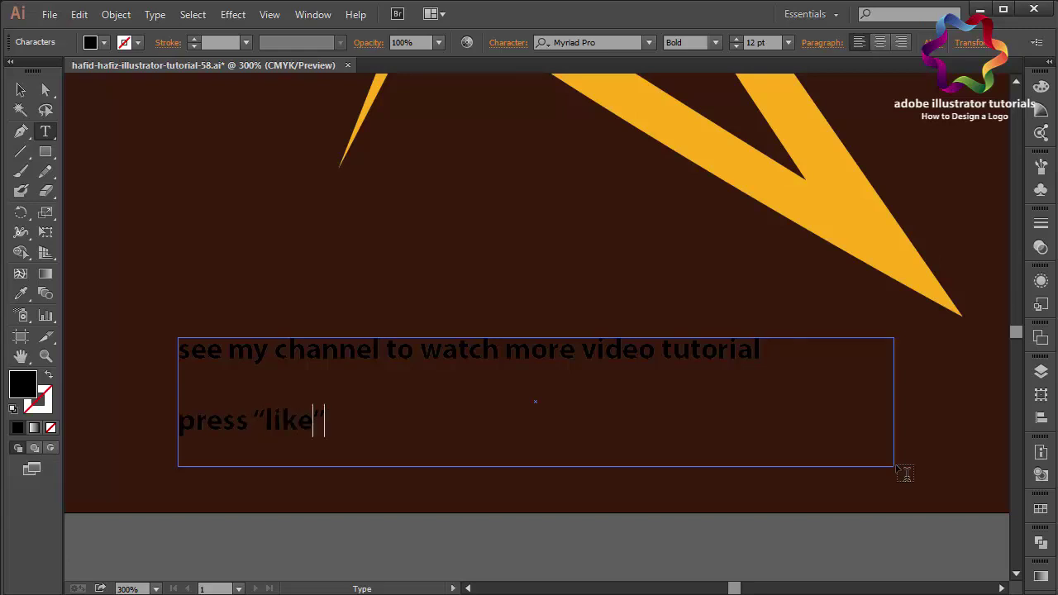
type("and")
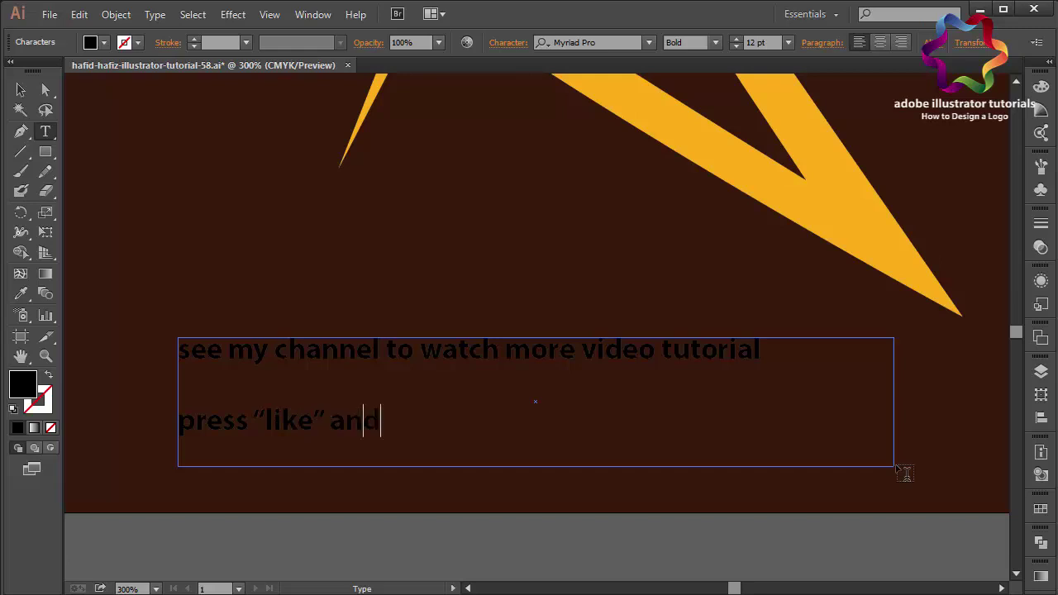
key("BackSpace")
key("BackSpace")
key("BackSpace")
type("this v")
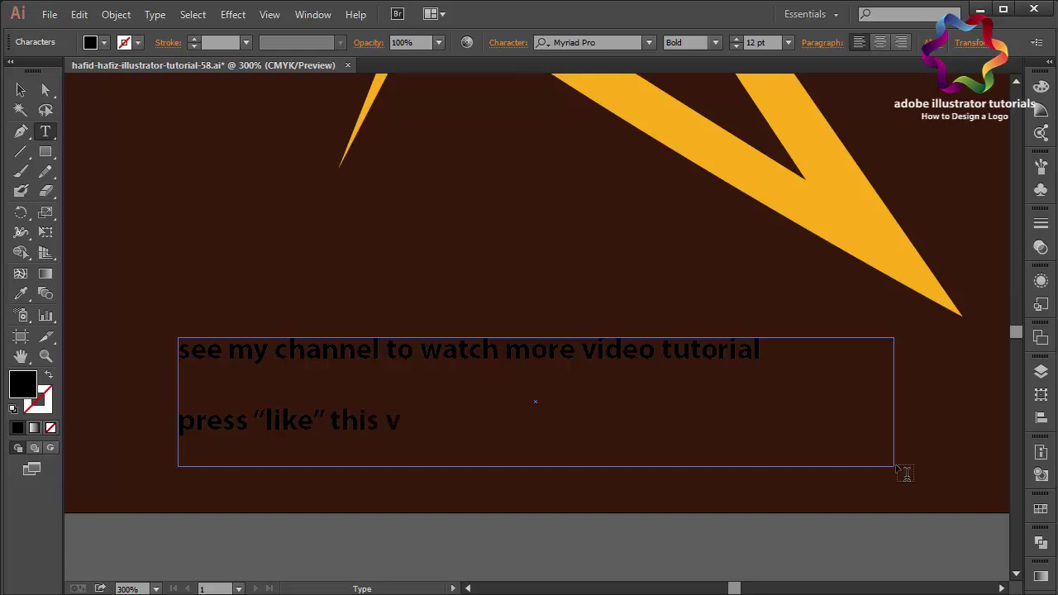
type("ideo i ")
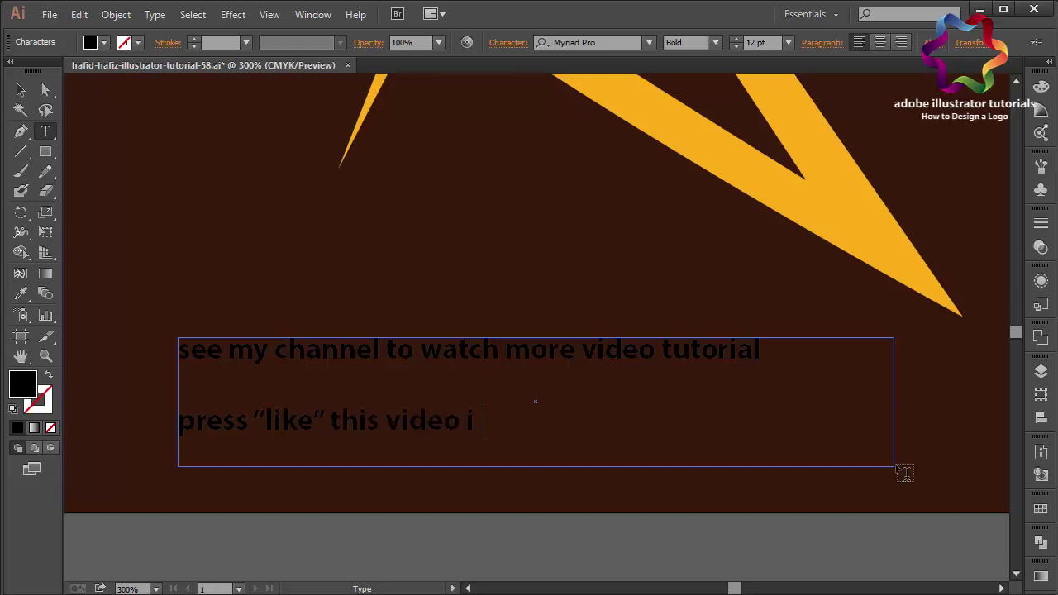
type("f you happ")
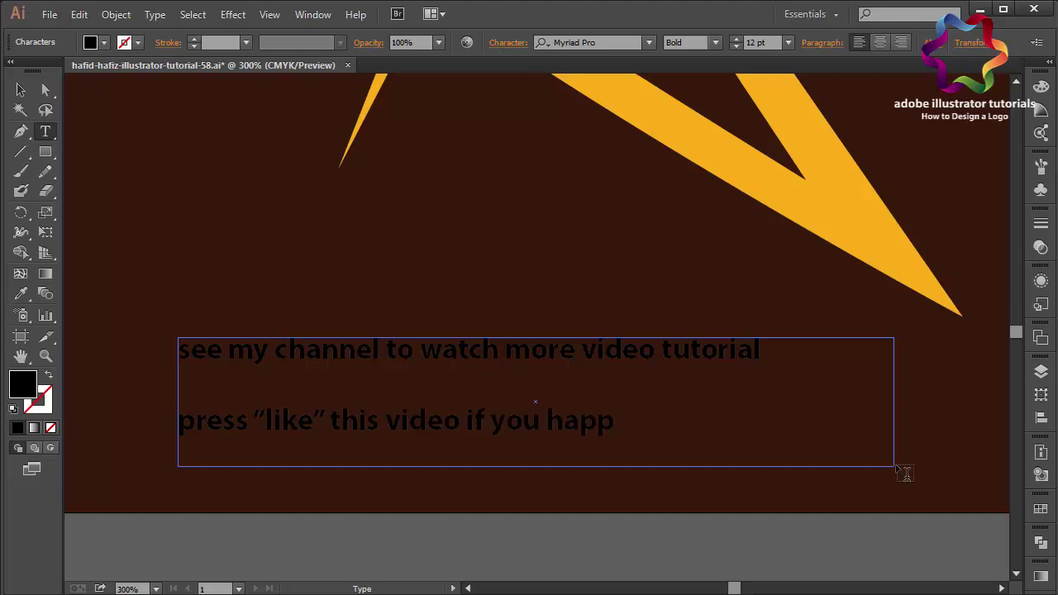
type("y with my")
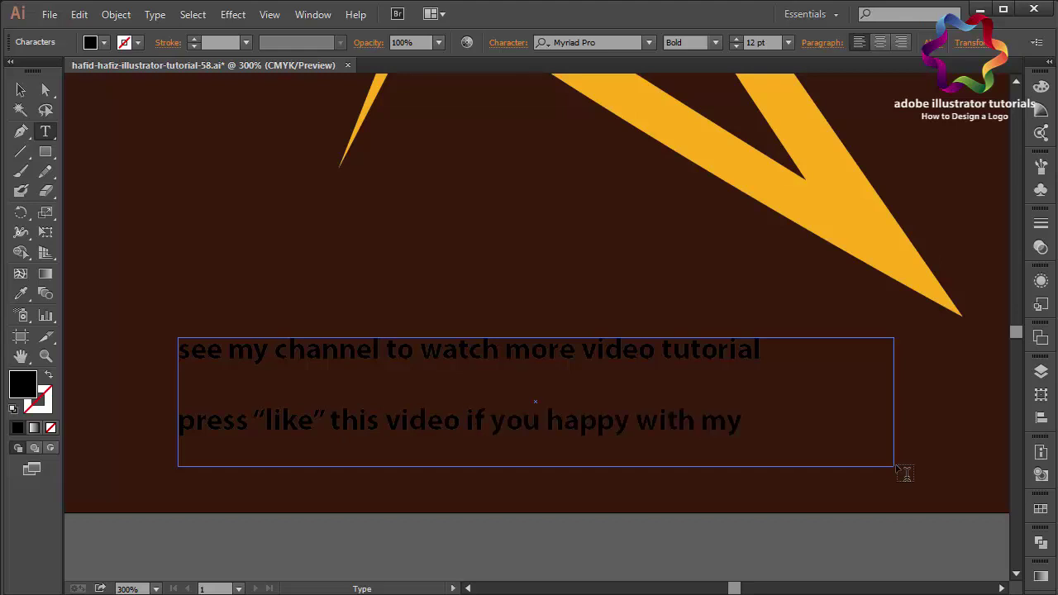
type(" tutorial")
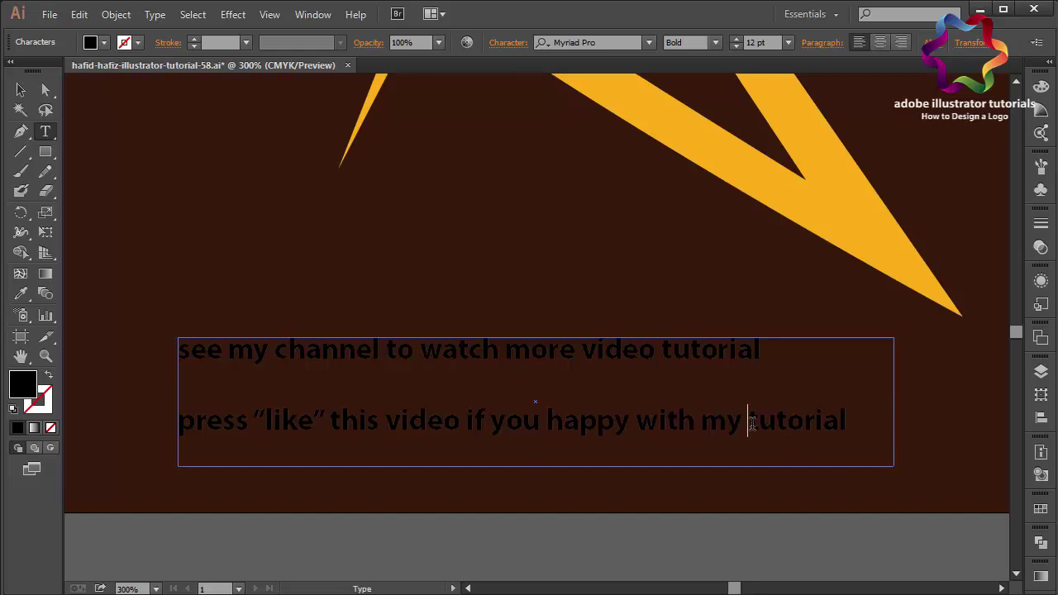
type("video")
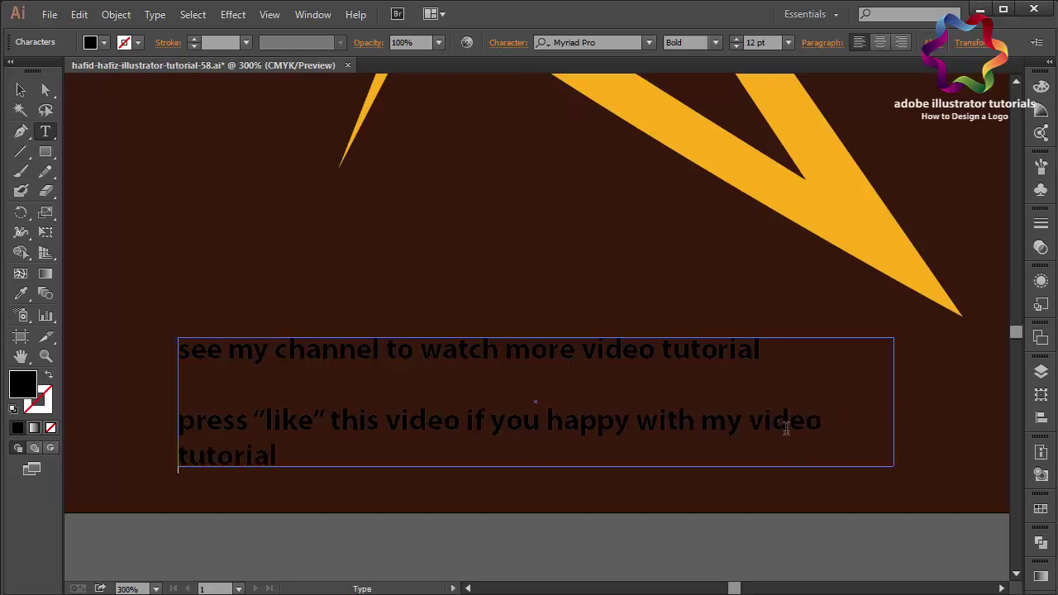
Make all the promotional text white with Regular font style.
key("ctrl+a")
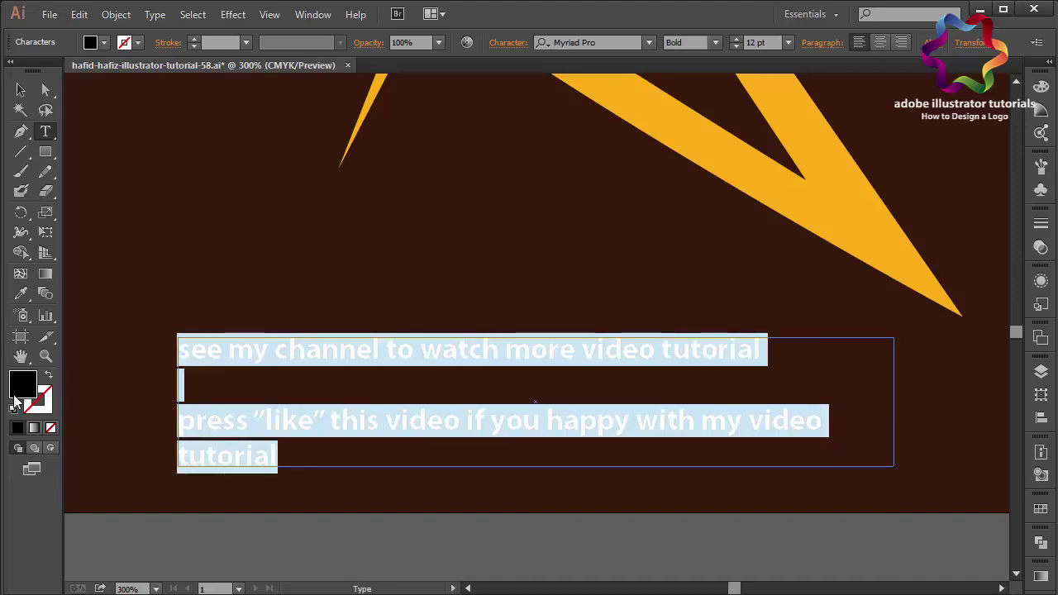
double_click(14, 396)
left_click_drag(751, 299, 598, 192)
type("FFFFFF")
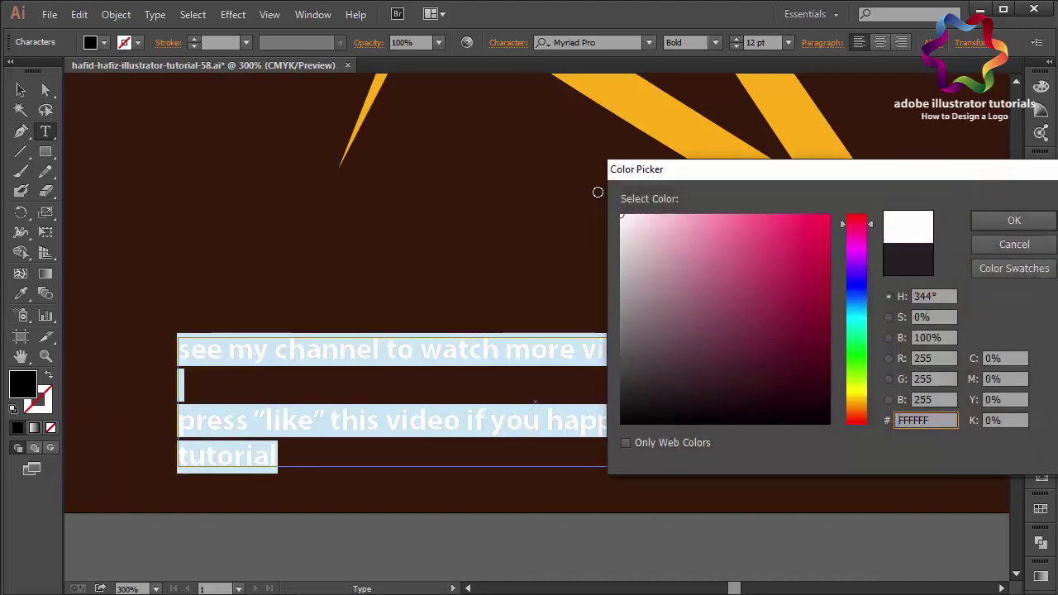
key("Return")
left_click(787, 42)
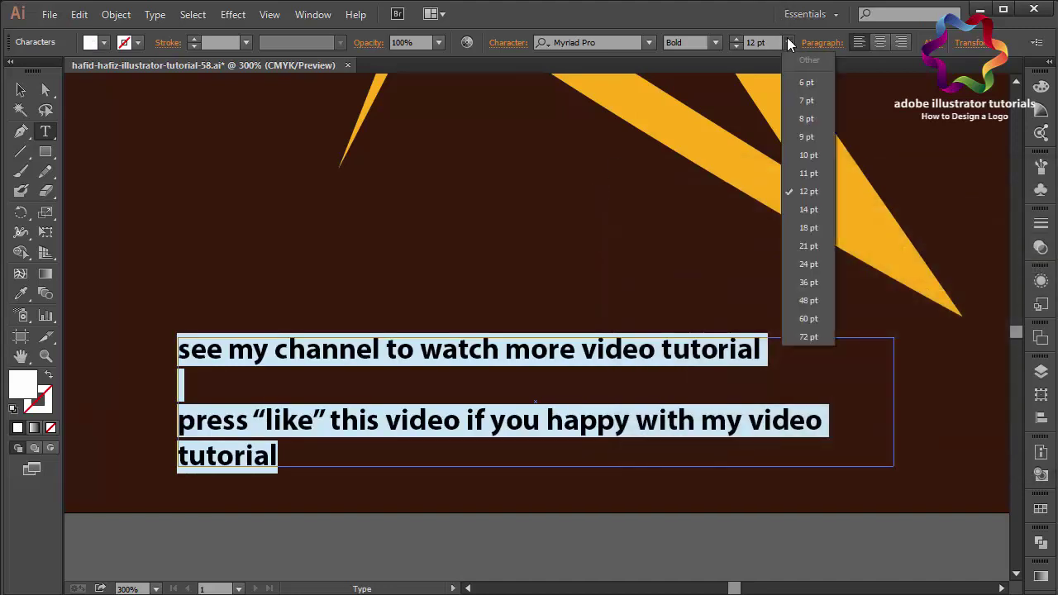
left_click(718, 40)
left_click(715, 42)
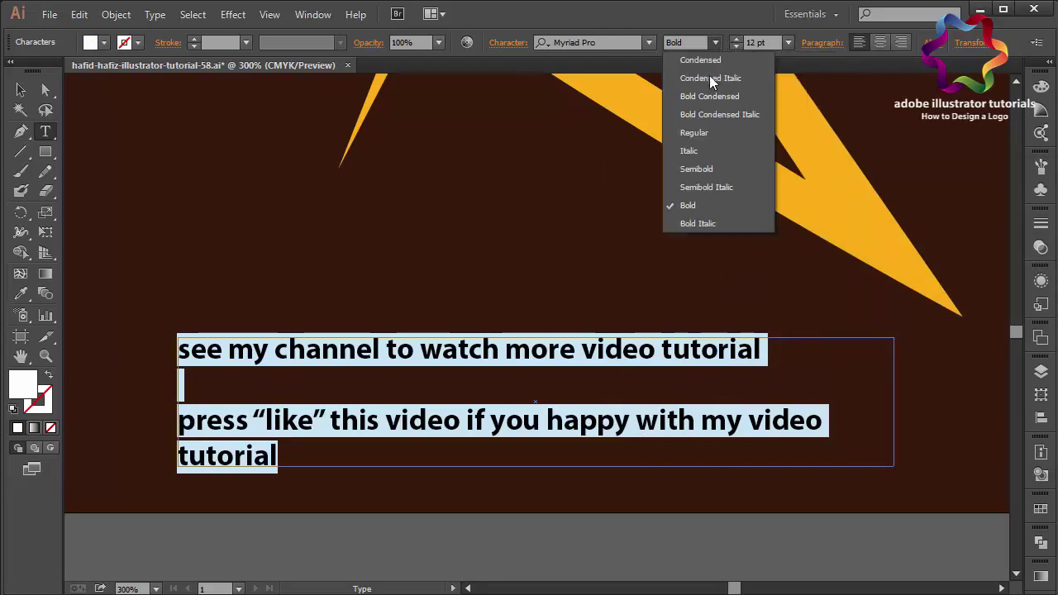
left_click(699, 135)
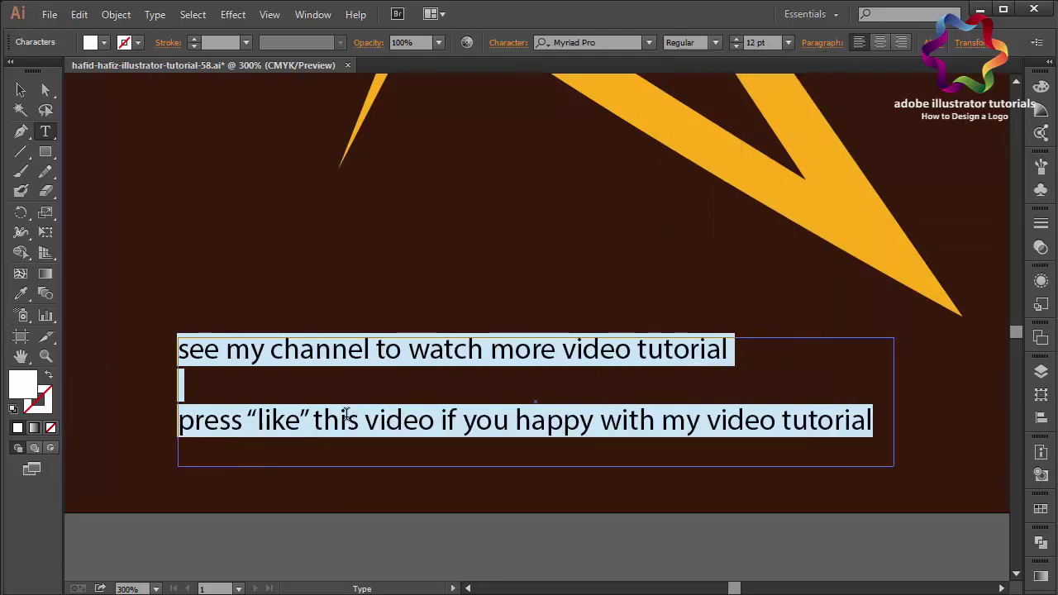
Set only the word 'like' to Bold, then leave text editing.
left_click(294, 420)
left_click_drag(300, 420, 258, 421)
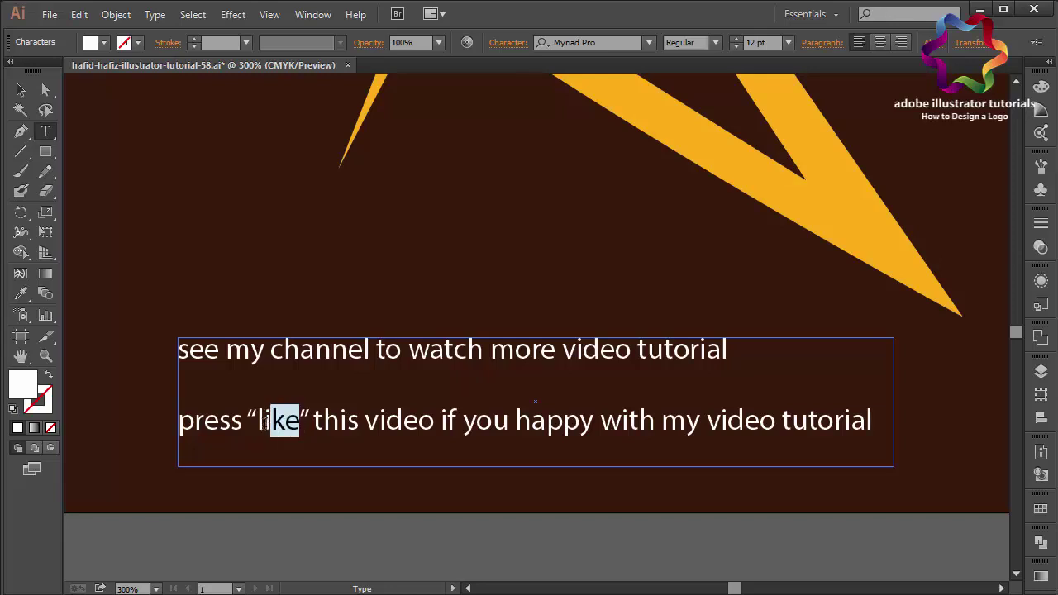
left_click(716, 42)
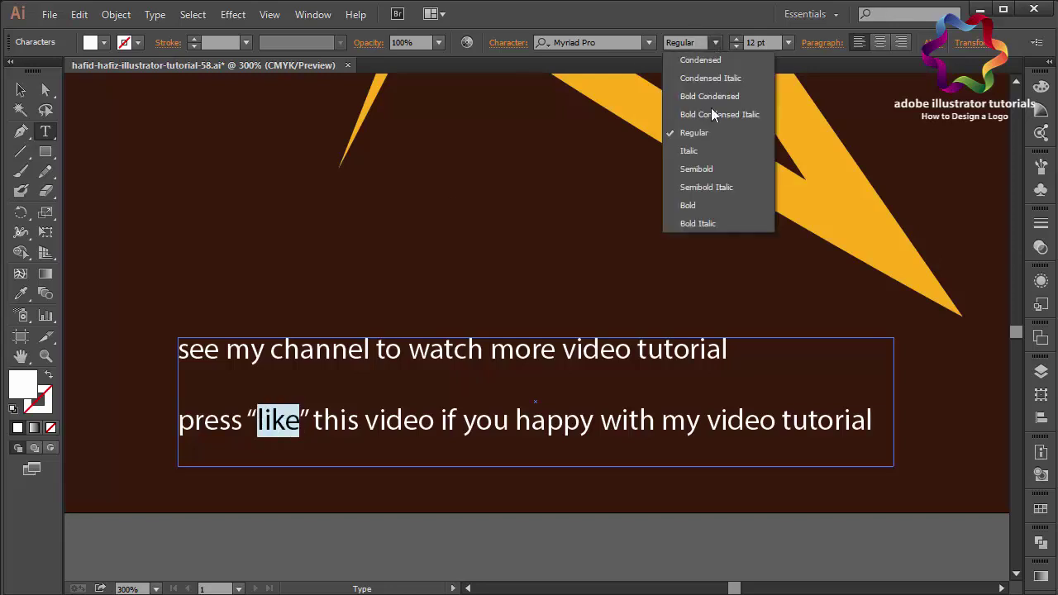
left_click(711, 206)
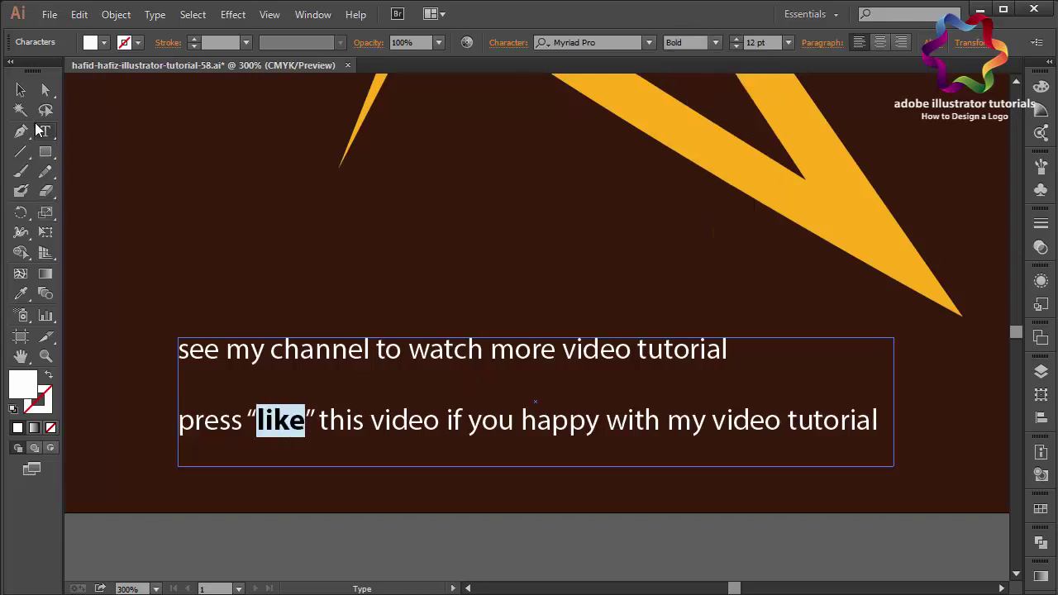
left_click(21, 89)
left_click(157, 263)
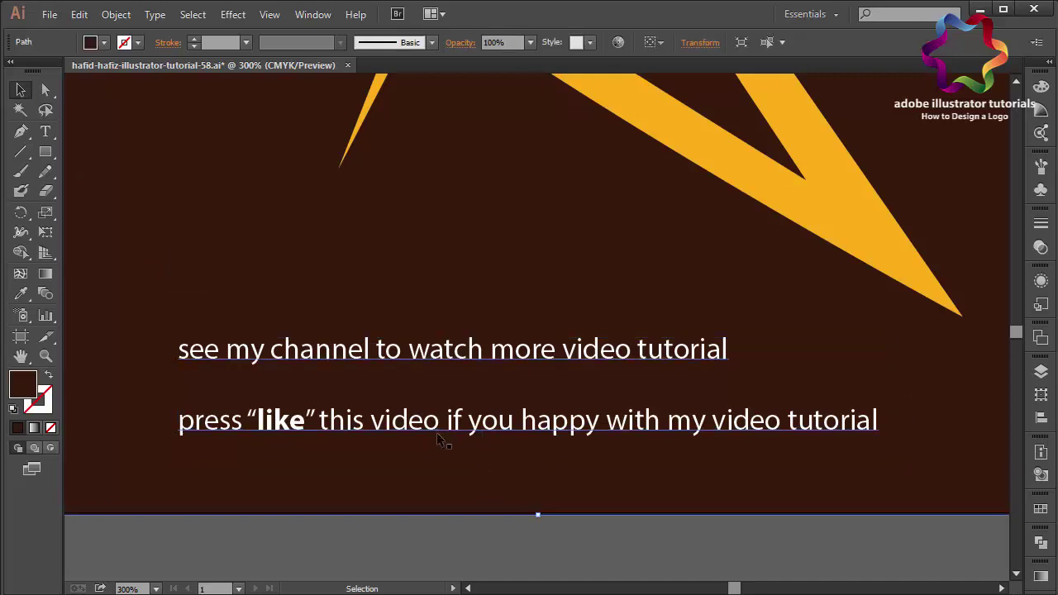
Delete the promotional text object and fit the whole artboard in view.
left_click(530, 410)
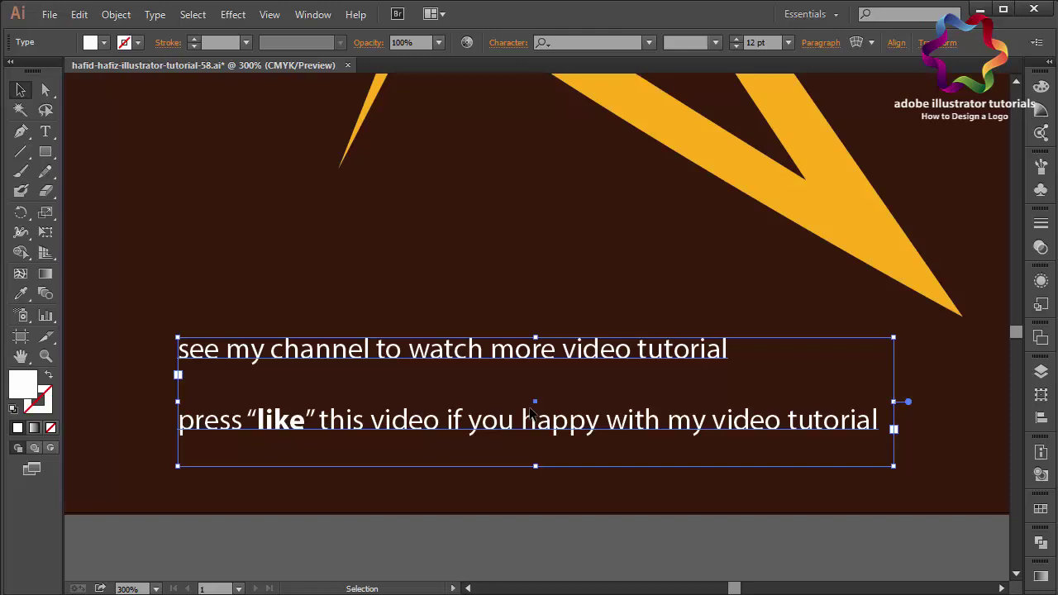
key("Delete")
key("ctrl+0")
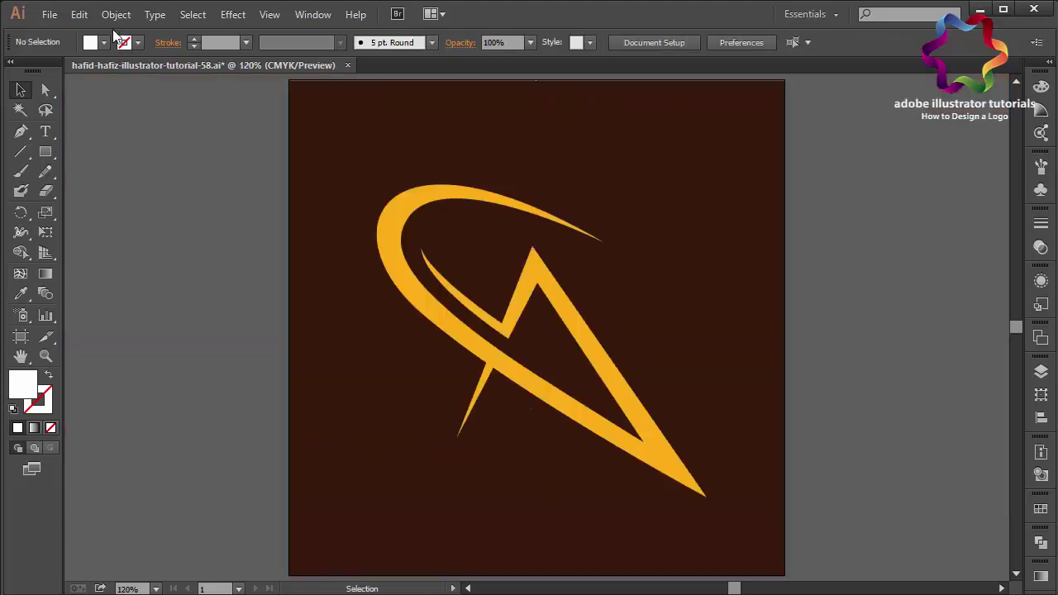
left_click(48, 15)
left_click(92, 168)
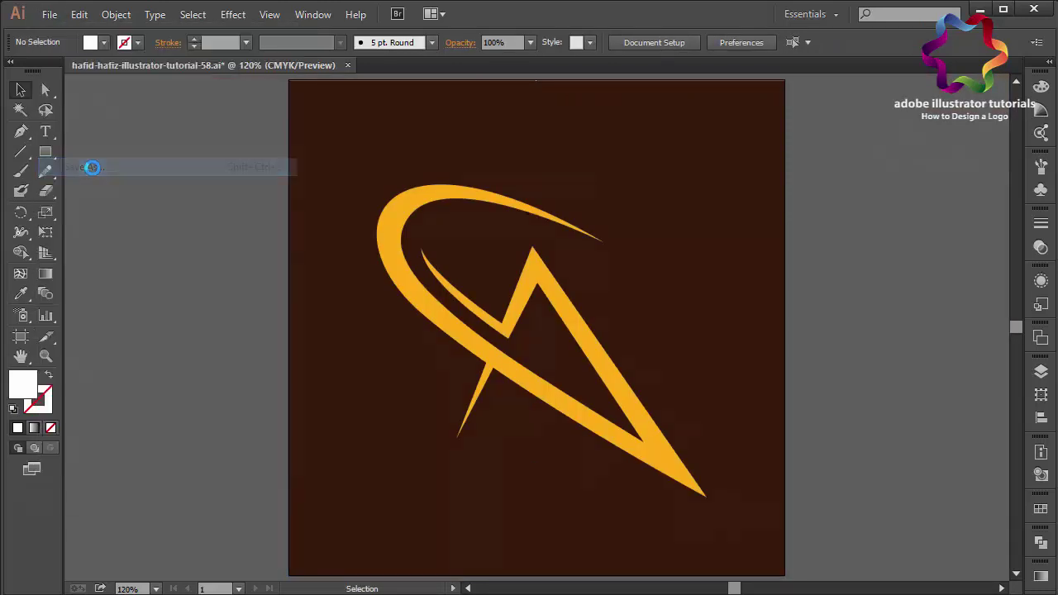
Save the document, replacing the existing .ai file and accepting the Illustrator options.
left_click(917, 570)
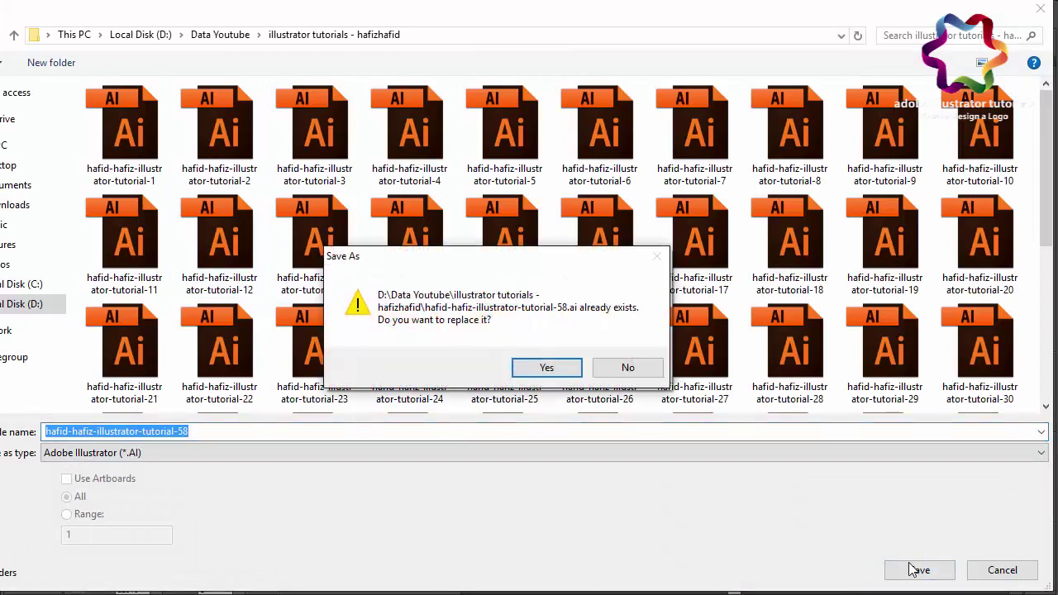
left_click(542, 367)
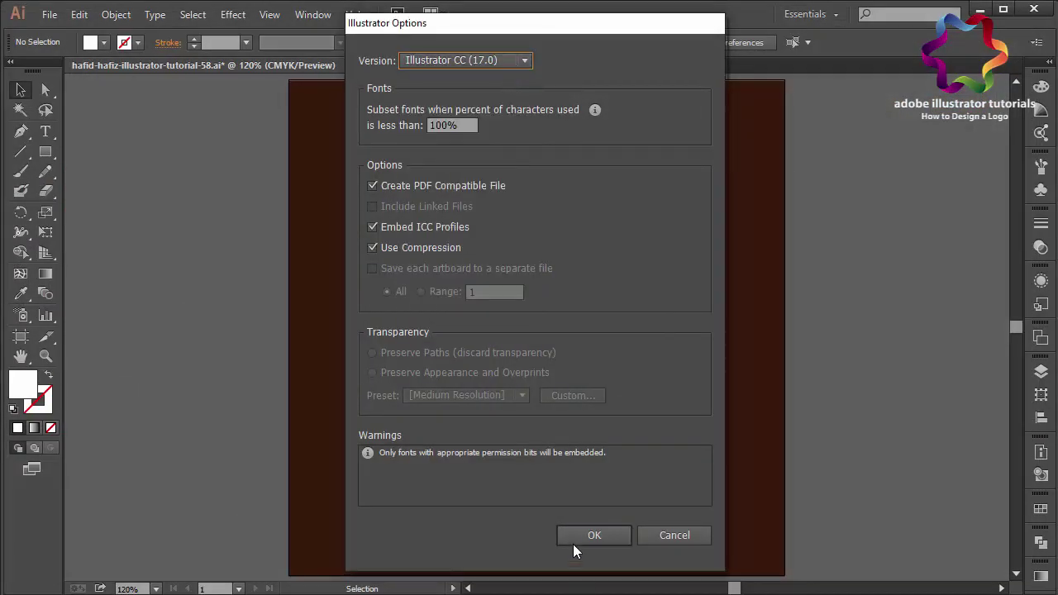
left_click(573, 542)
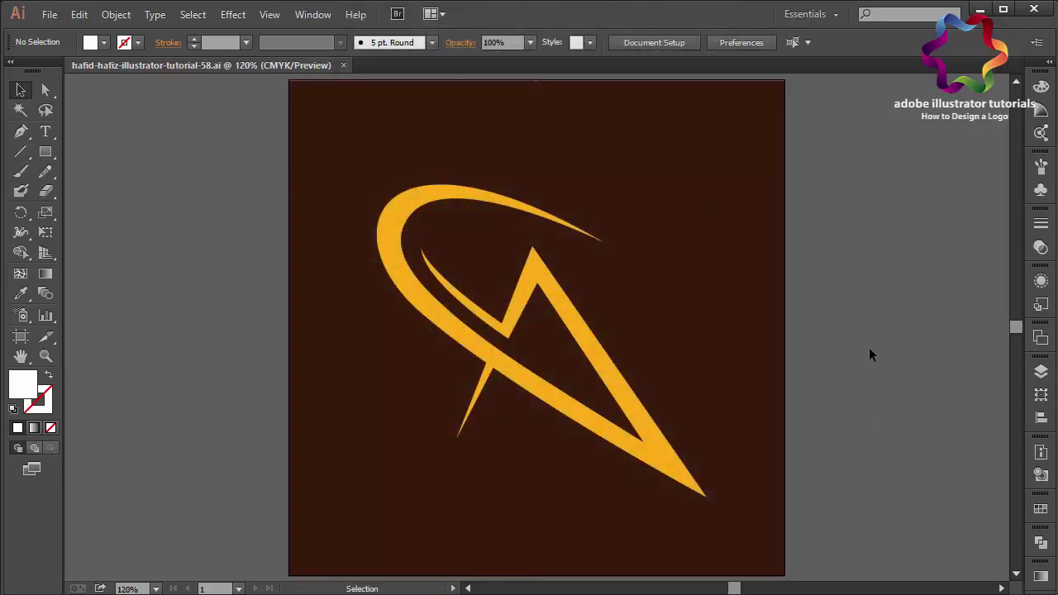
Zoom in on the artboard and switch to the Direct Selection tool.
key("ctrl+plus")
key("ctrl+plus")
key("ctrl+minus")
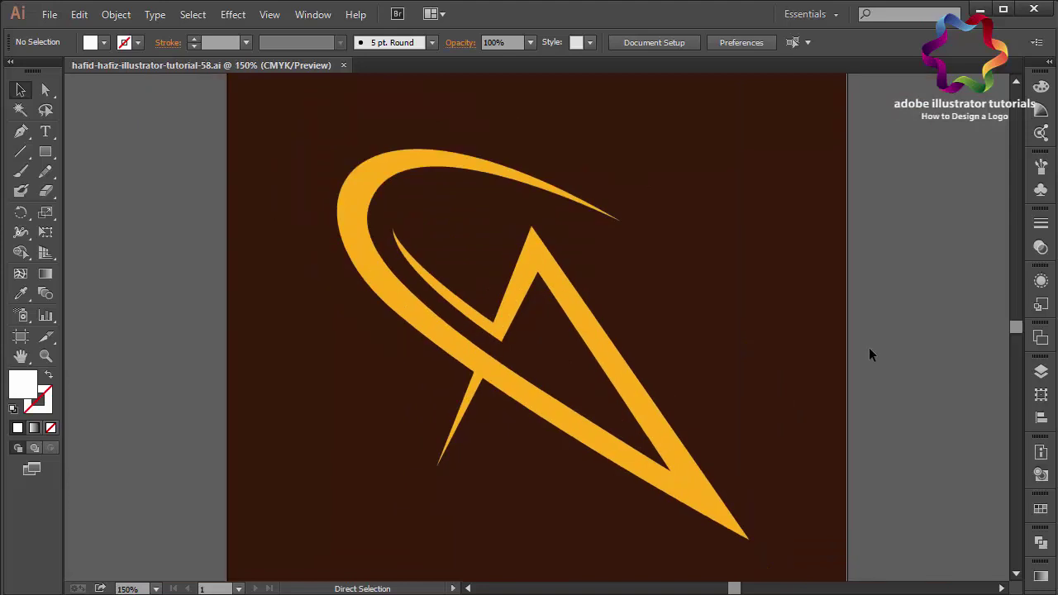
key("ctrl+plus")
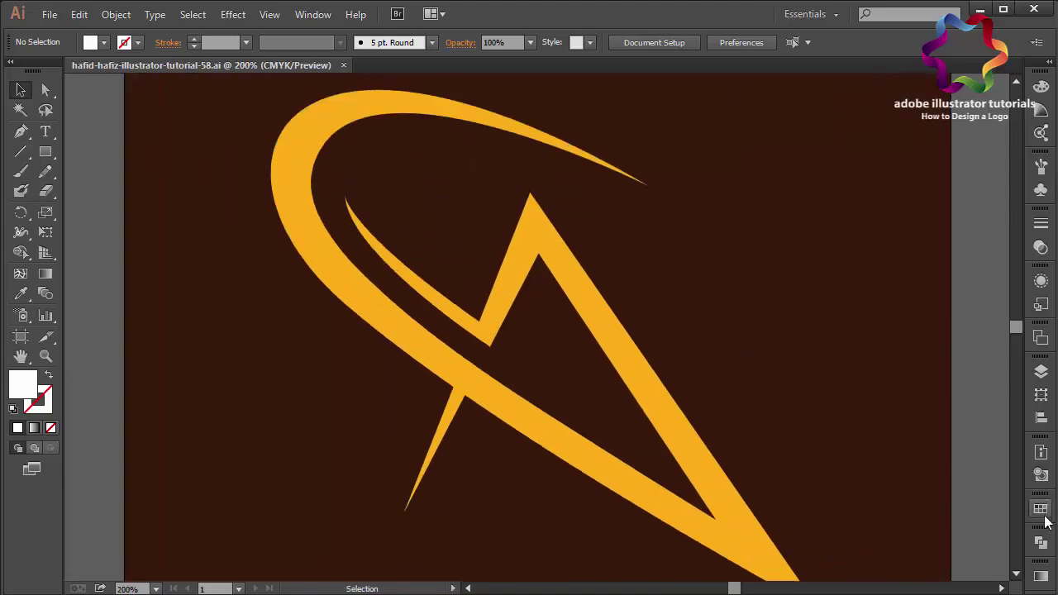
left_click(1016, 574)
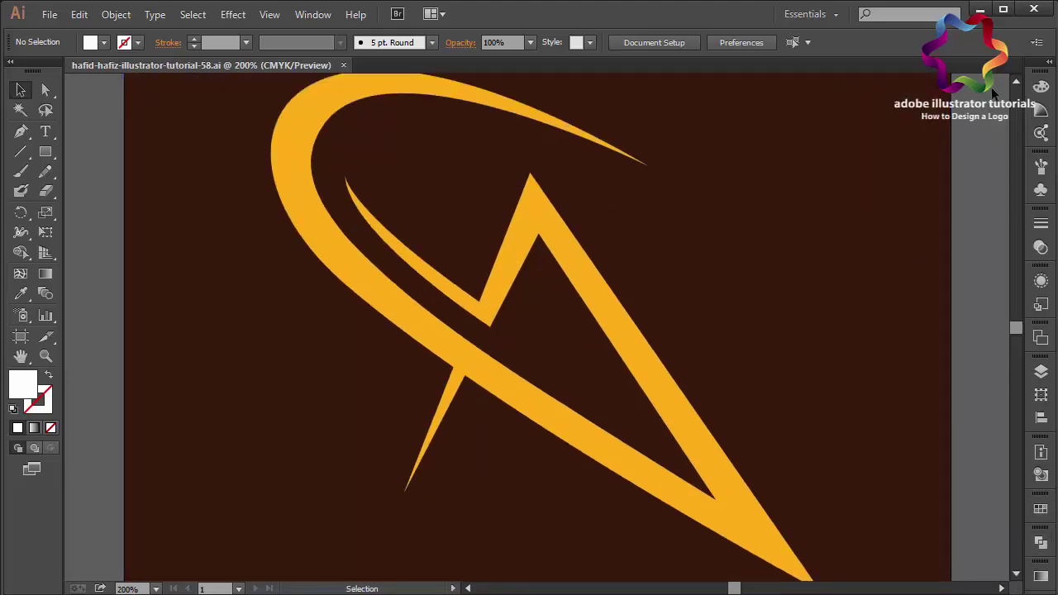
key("a")
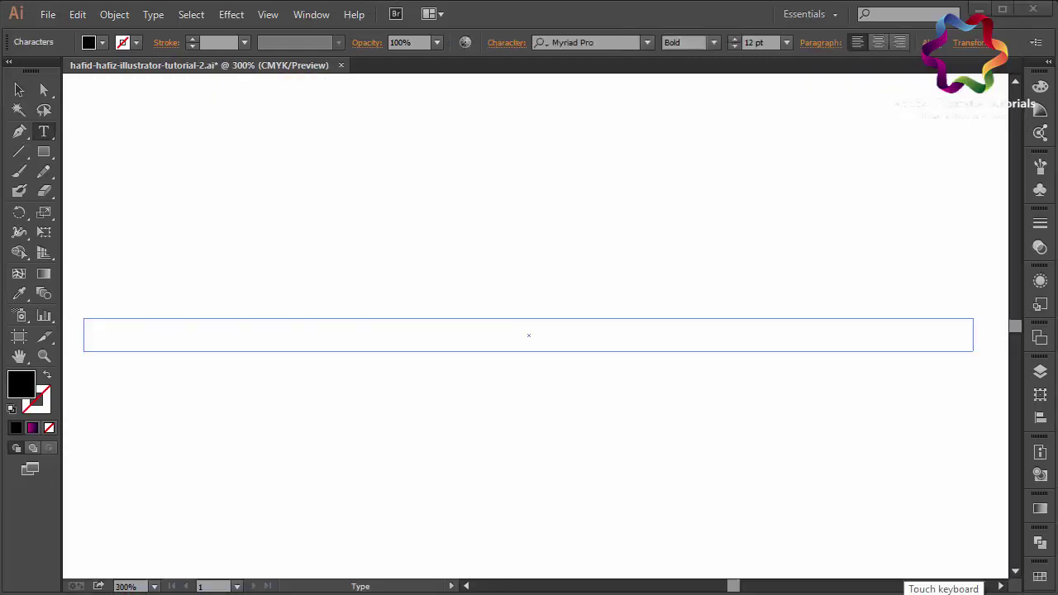
Type 'thanks for watching. see my youtube channel to watch more video' and centre-align it.
type("S")
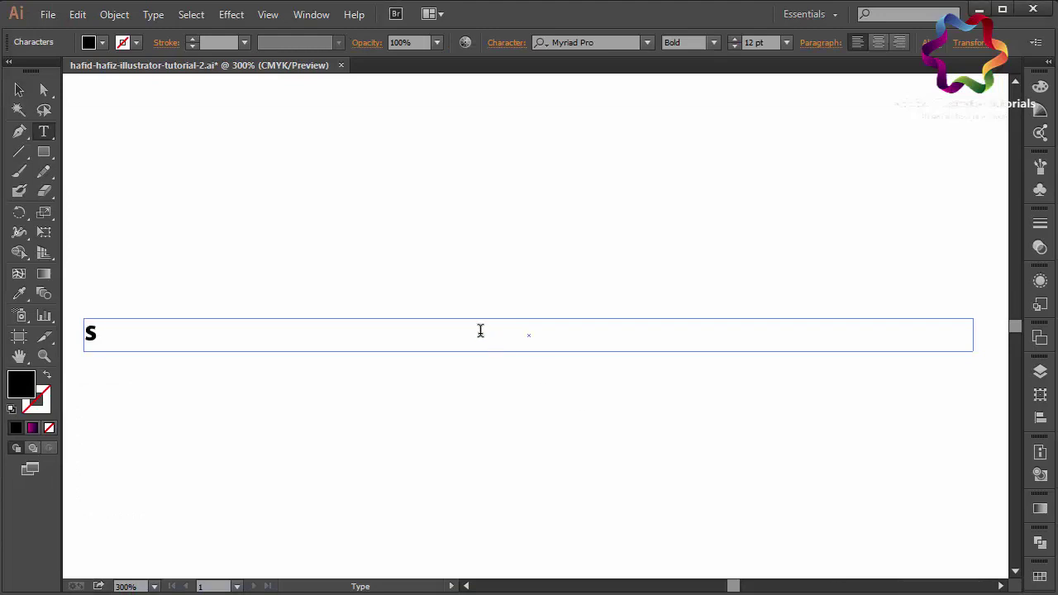
key("BackSpace")
type("thanks fo")
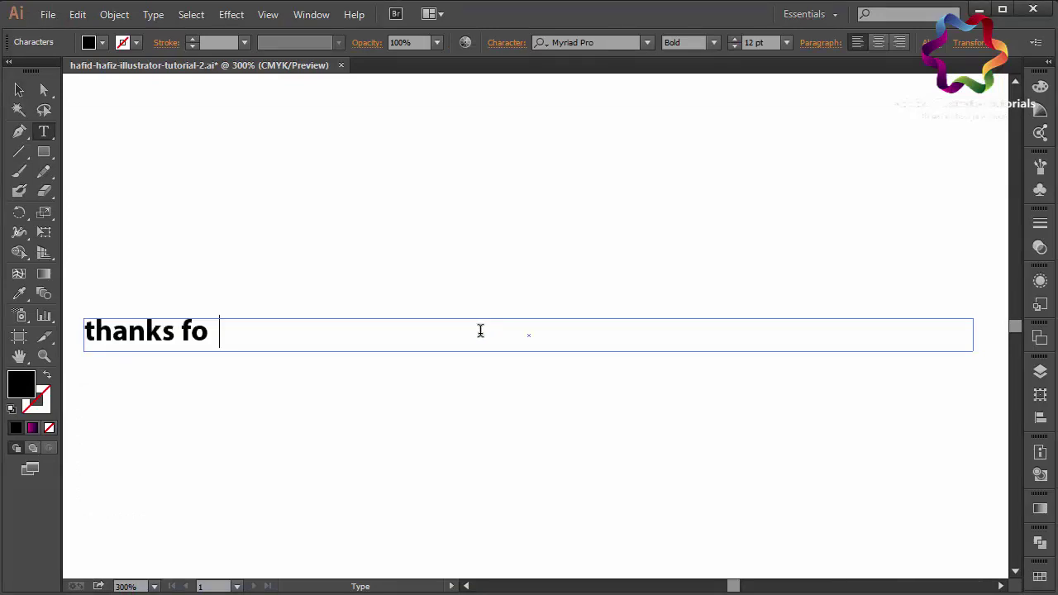
type("r watchin")
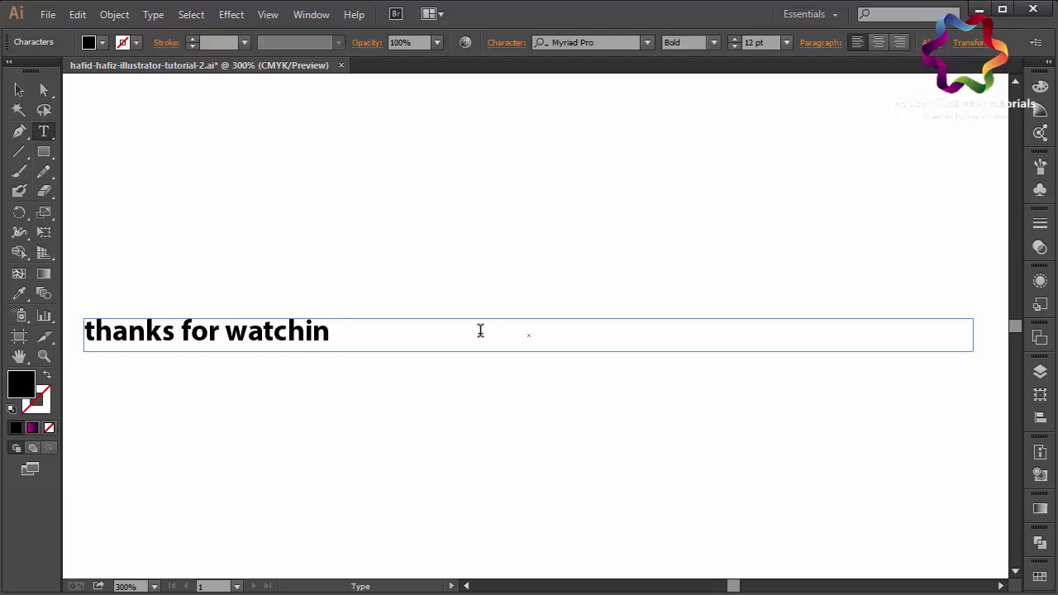
type("g. see ")
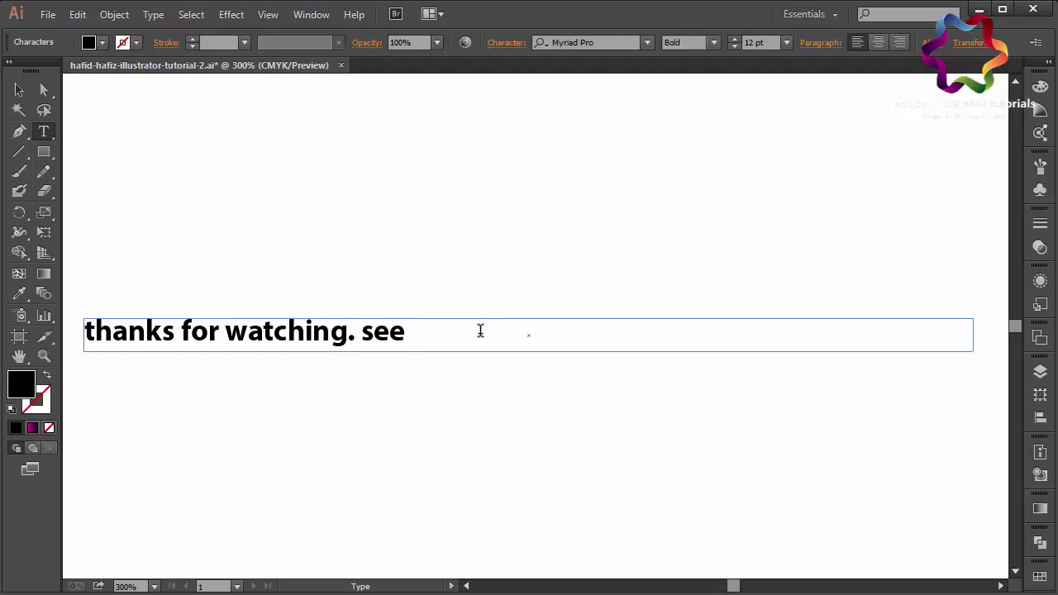
type("my youtube")
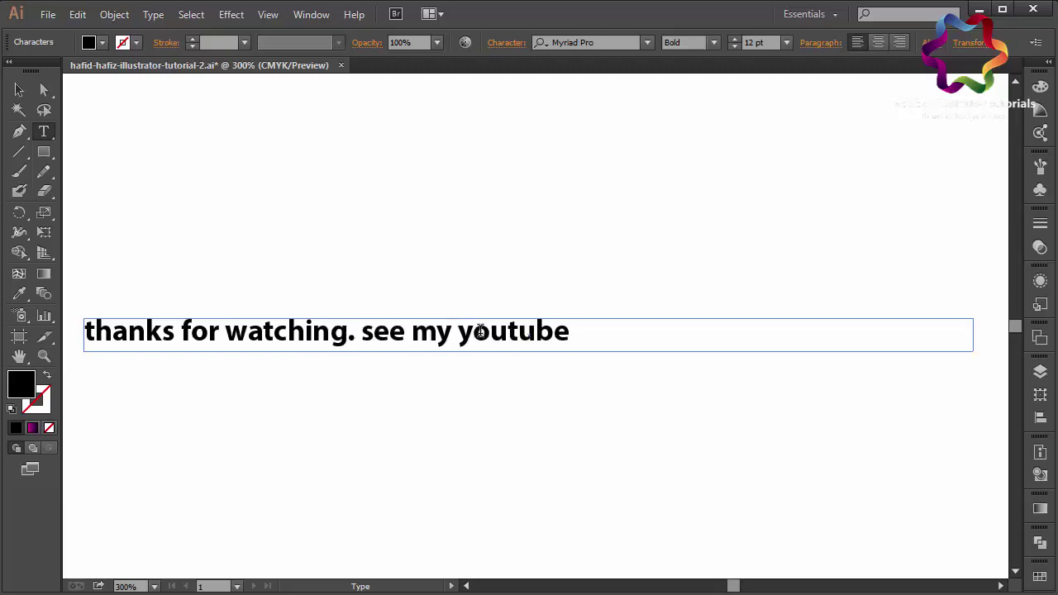
type(" channel to")
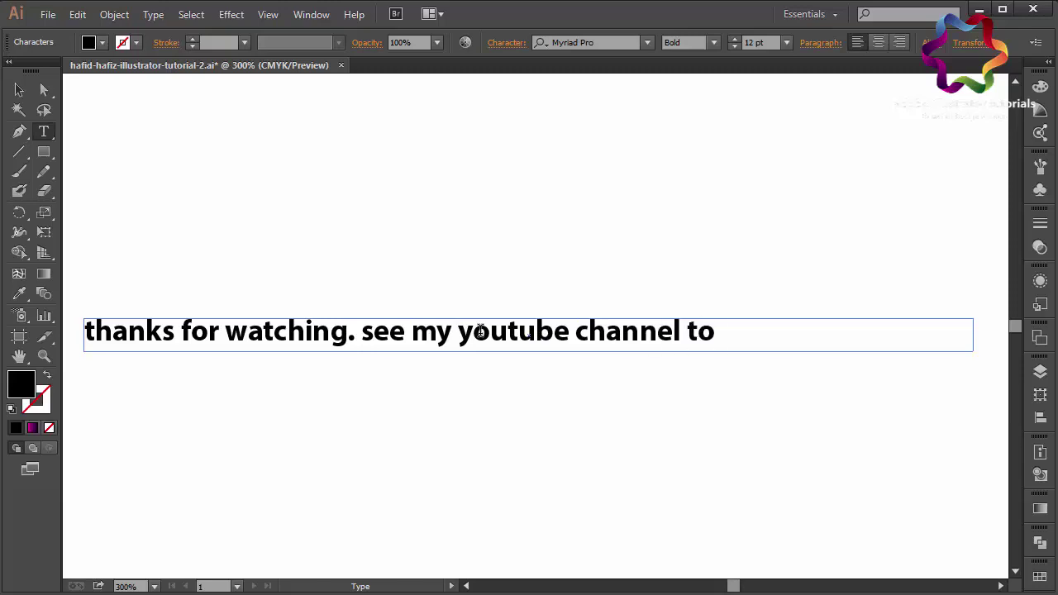
type(" watch mor")
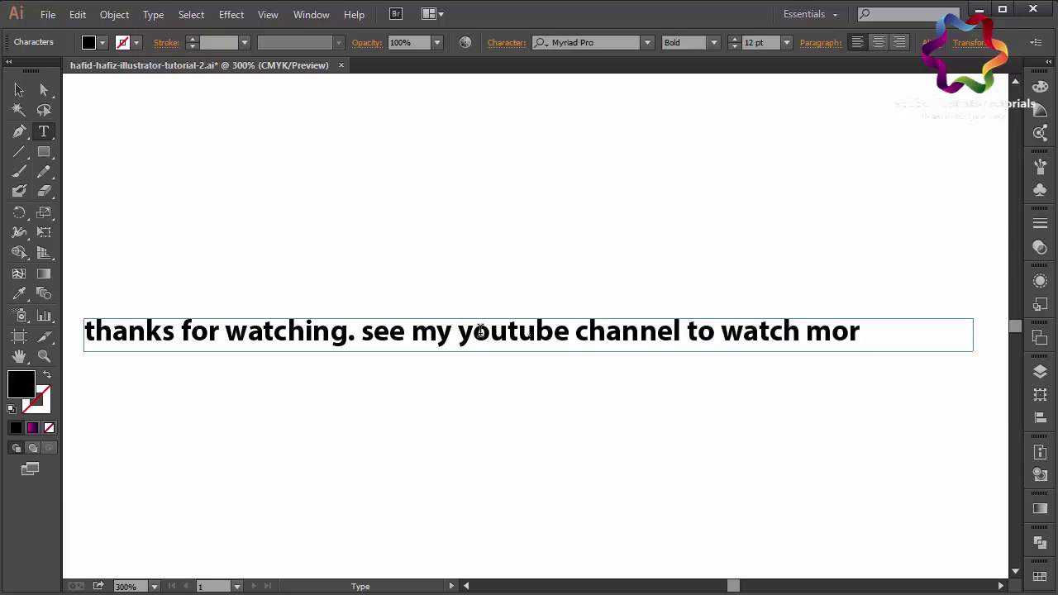
type("e video")
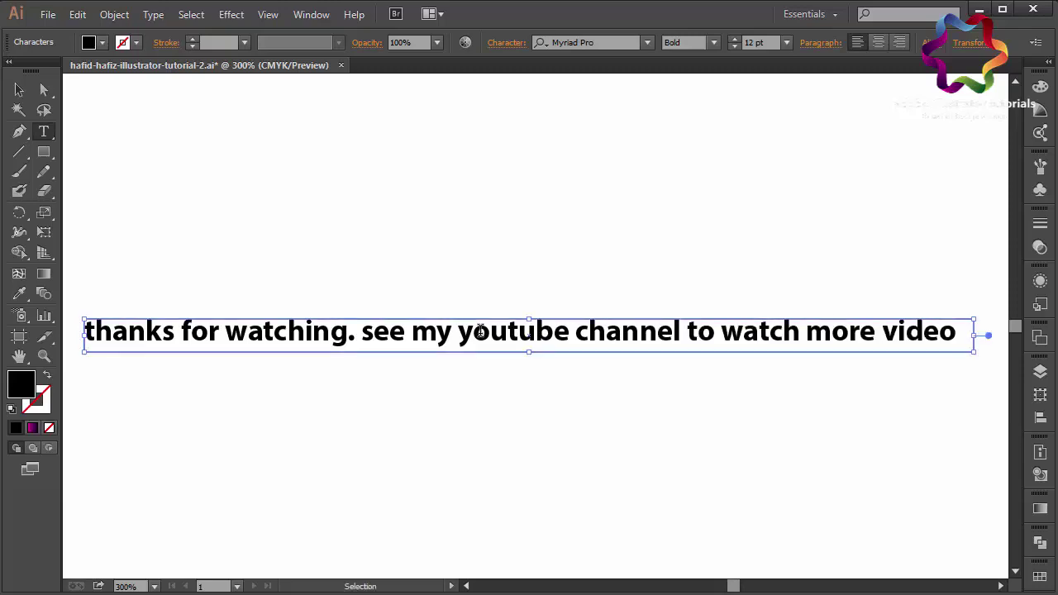
key("ctrl+a")
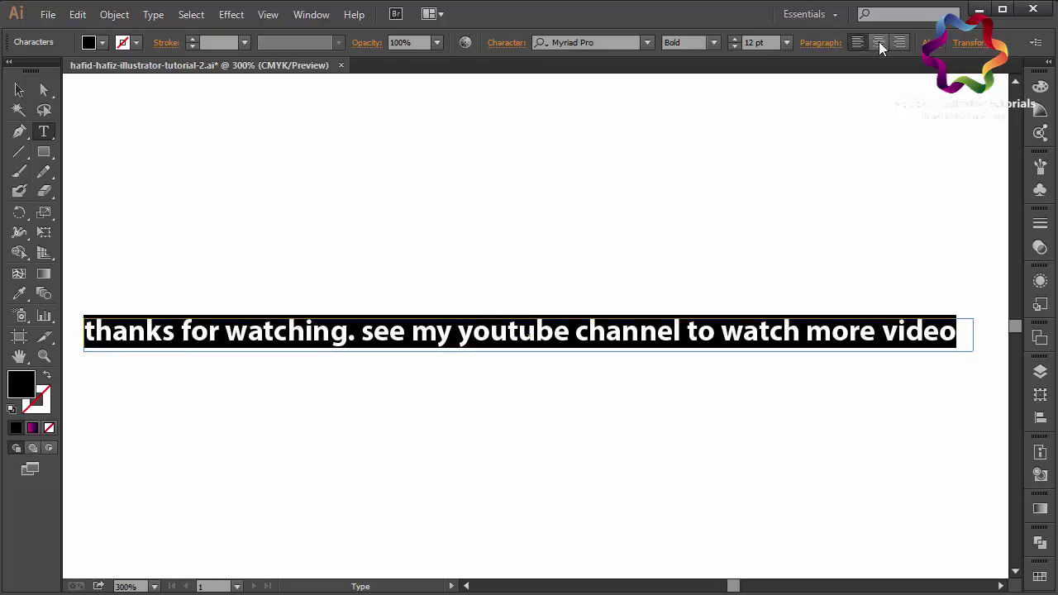
left_click(879, 42)
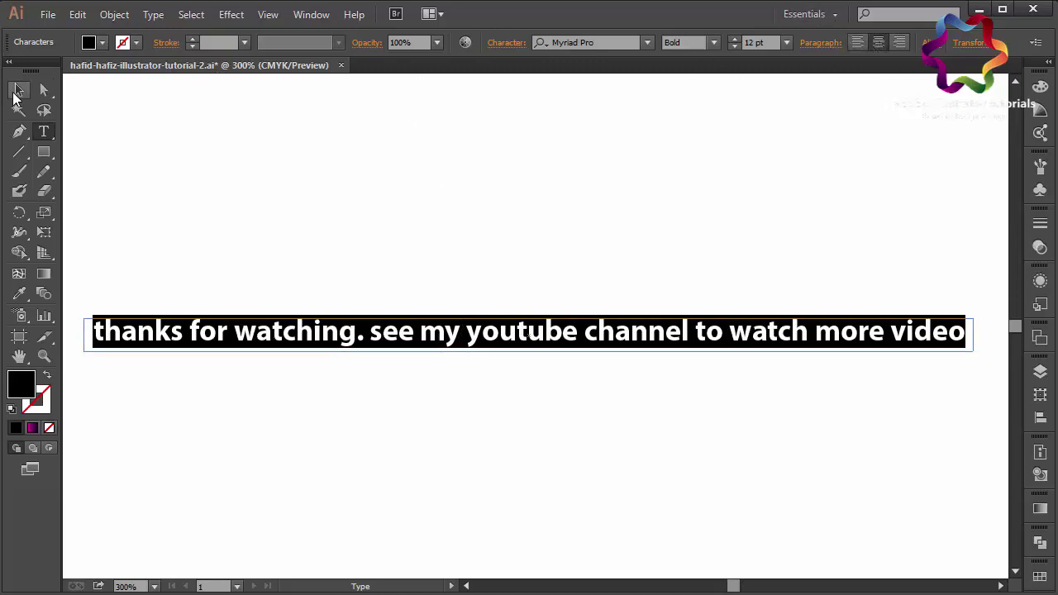